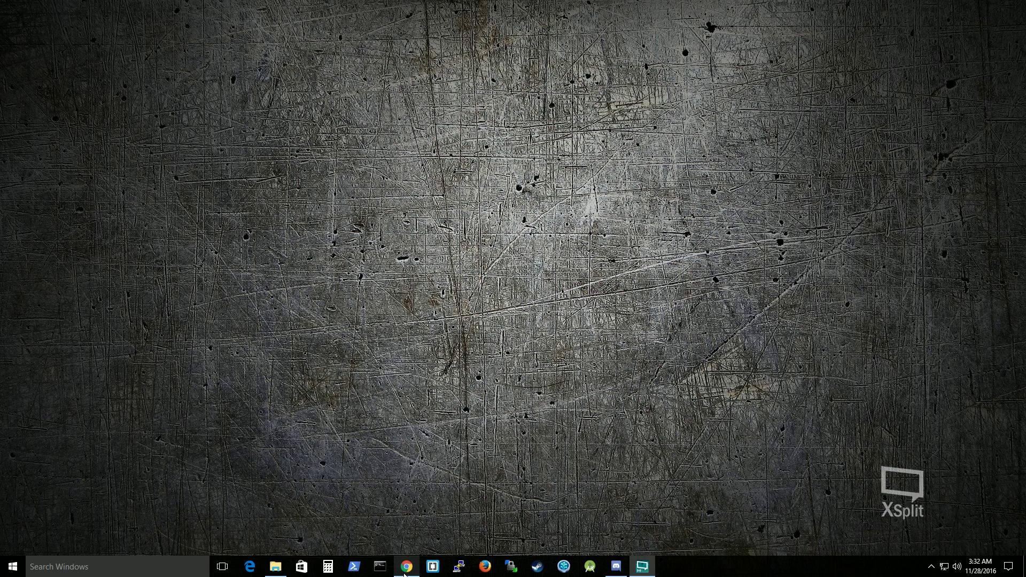
Step: Open a new Chrome window from the taskbar Chrome icon's jump list
mouse_move(405, 574)
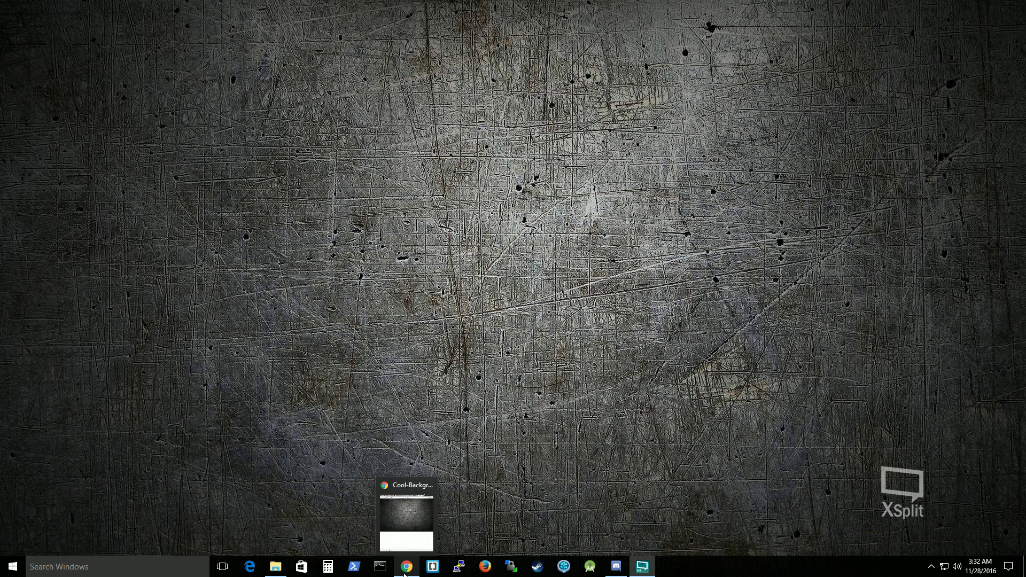
right_click(405, 574)
click(374, 467)
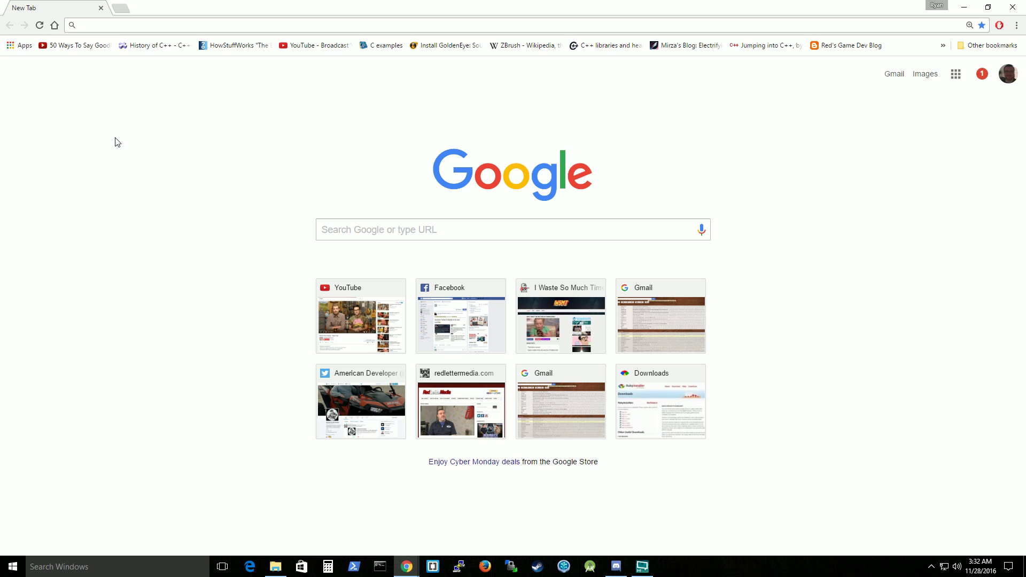
Step: Search Google for 'ruby download for windows' and open the RubyInstaller for Windows result
text(ruby )
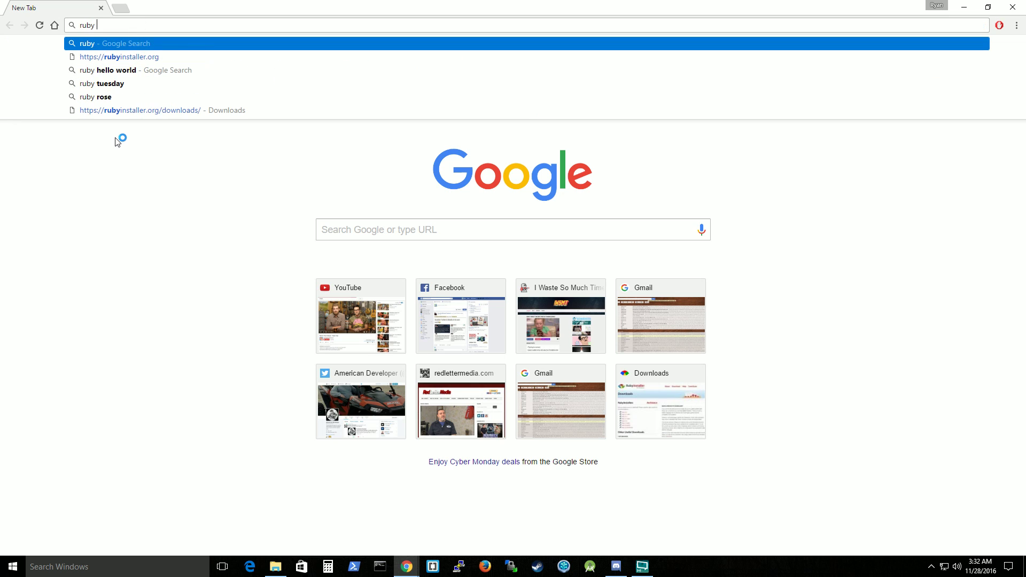
text(download for windows)
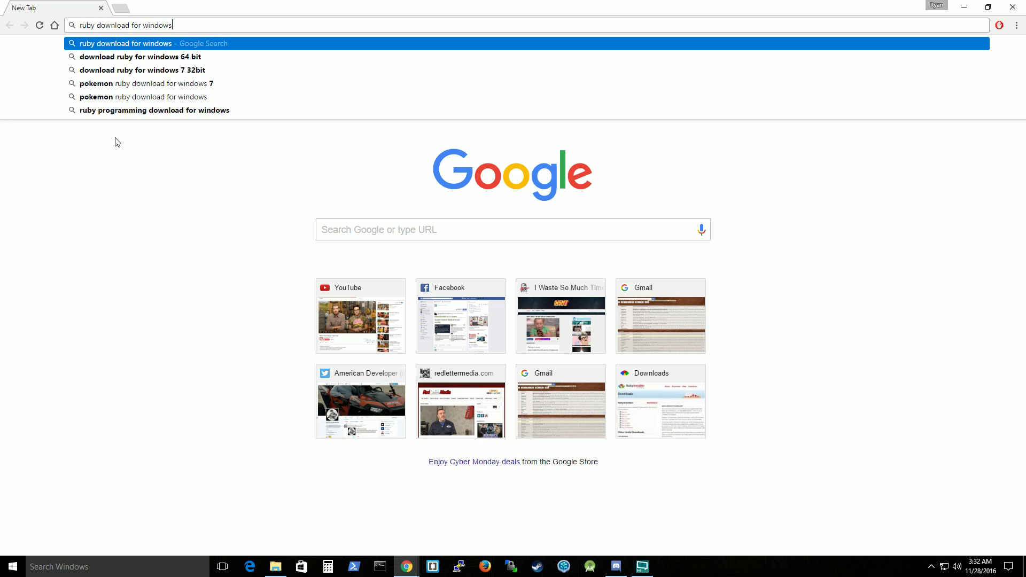
key(Return)
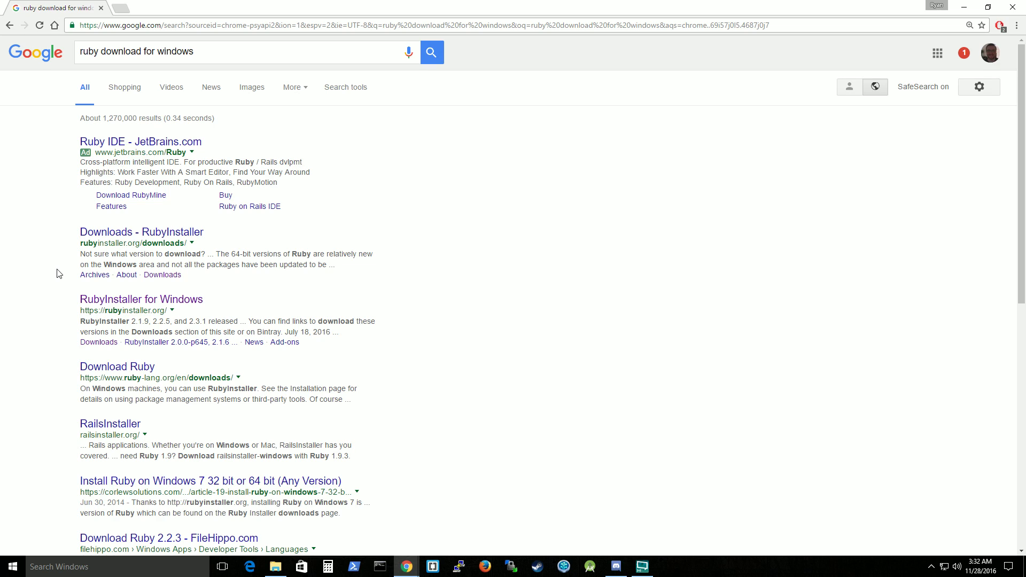
click(95, 303)
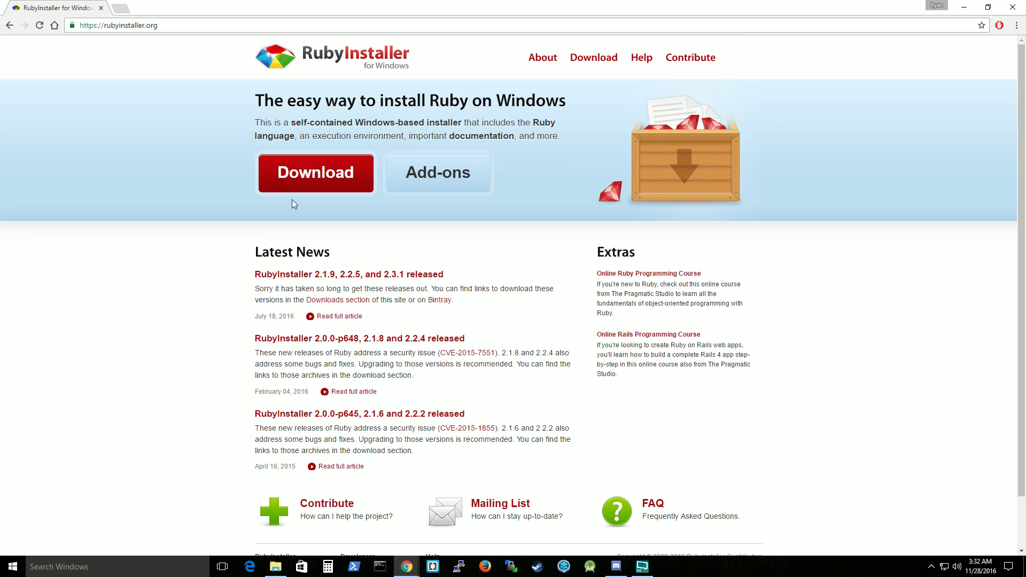
Step: Go to the RubyInstaller Downloads page listing the Ruby 2.3.1 and 2.3.1 (x64) installers
click(294, 180)
scroll(150, 342, down, 2)
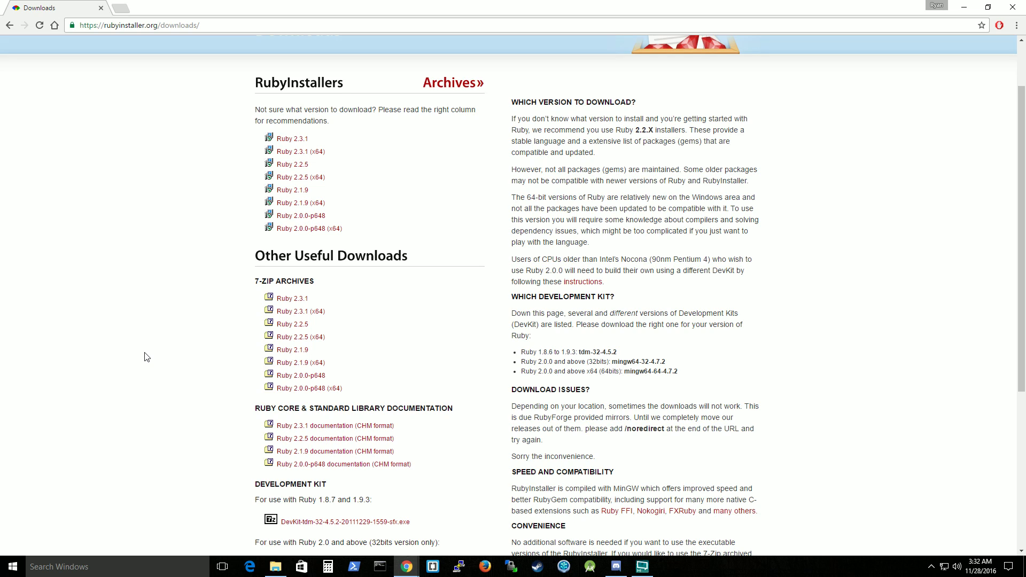
right_click(272, 571)
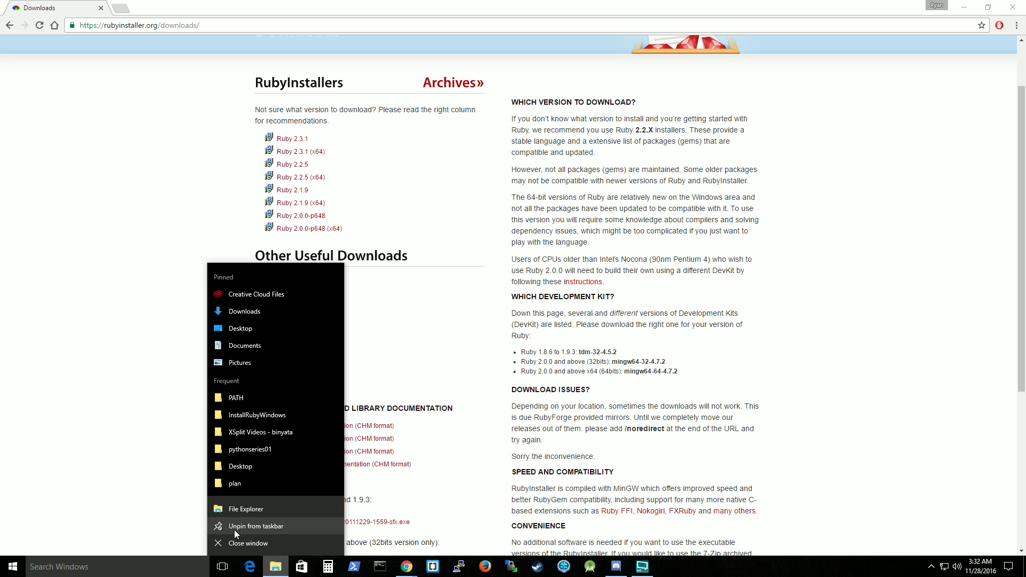
click(155, 567)
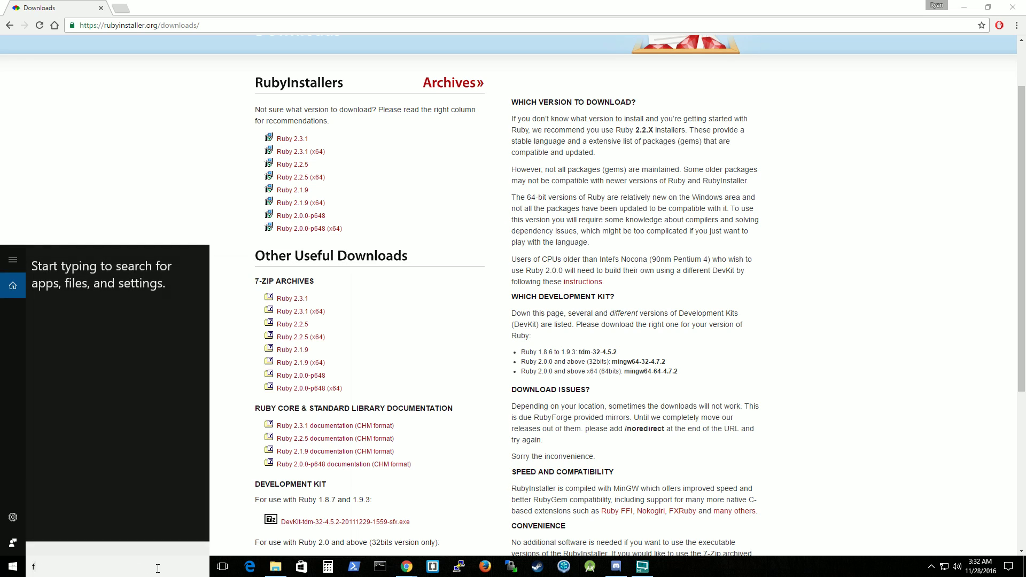
text(file)
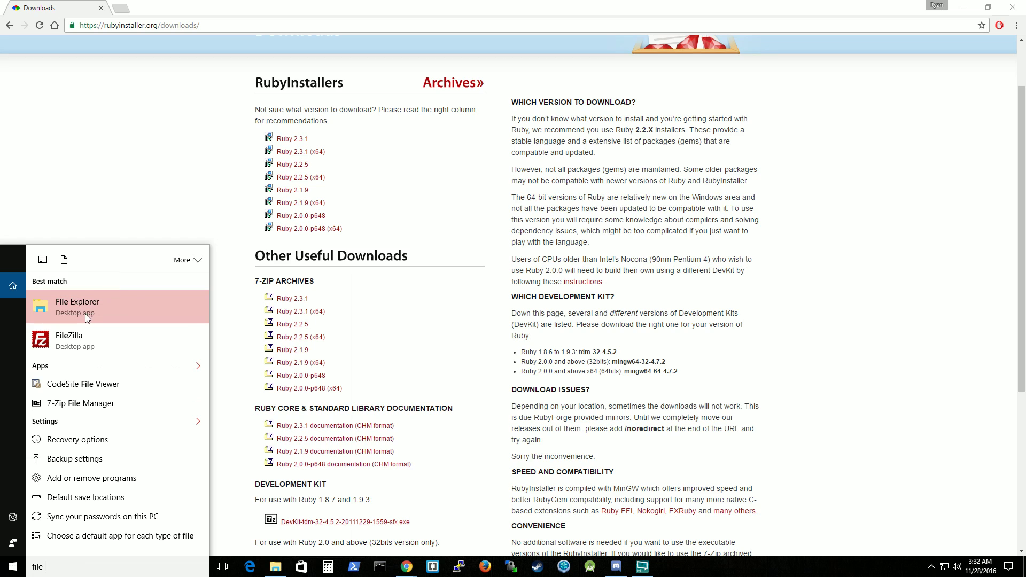
click(85, 313)
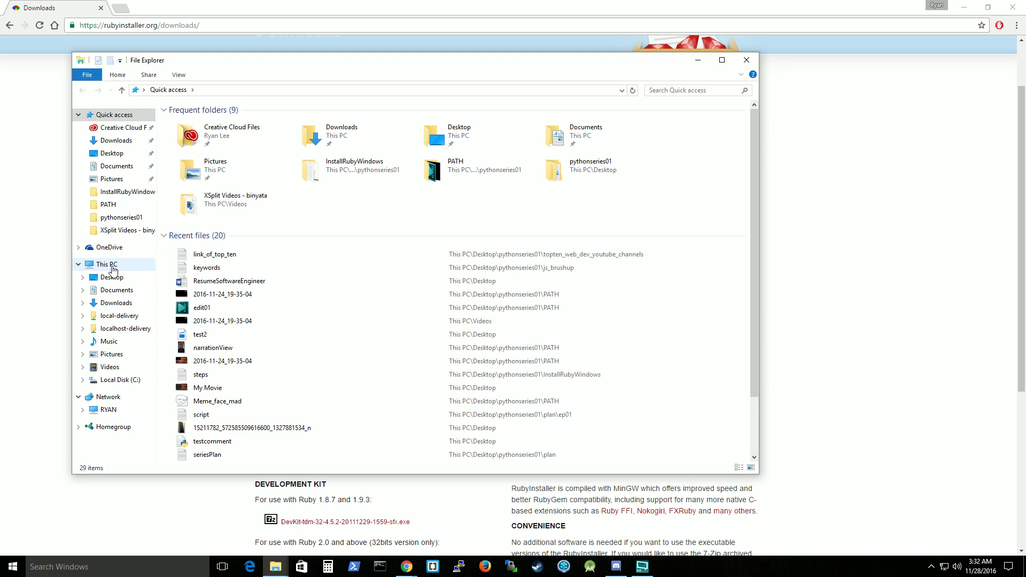
right_click(97, 266)
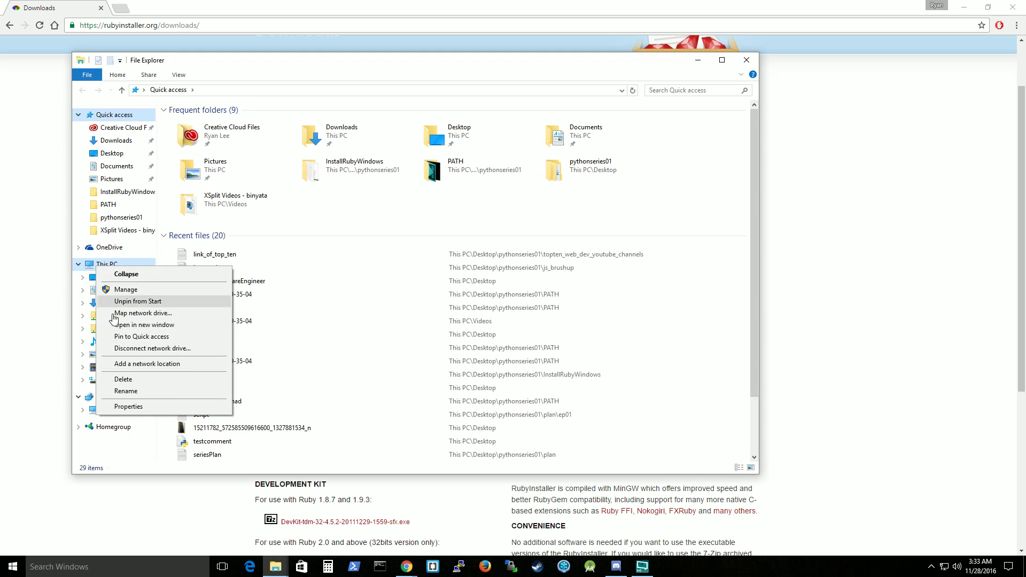
click(128, 410)
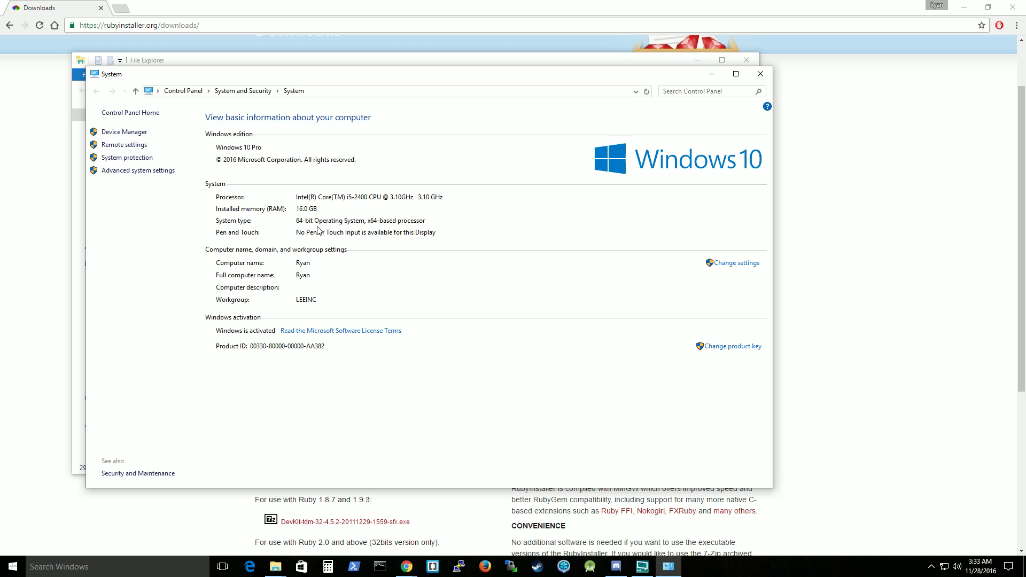
Step: Close the system information and File Explorer windows, then download the Ruby 2.3.1 (x64) installer
click(760, 74)
click(746, 60)
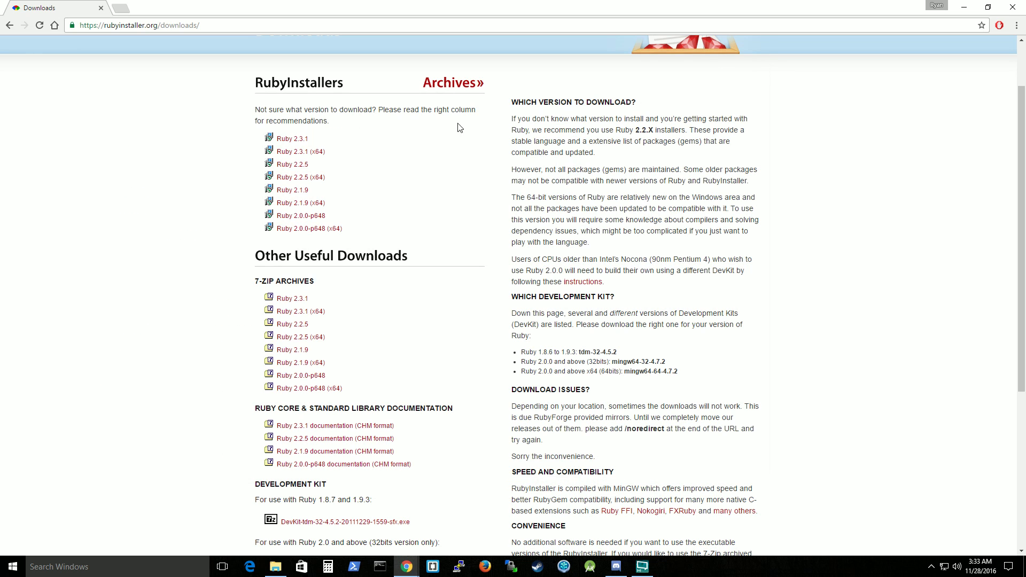
click(292, 154)
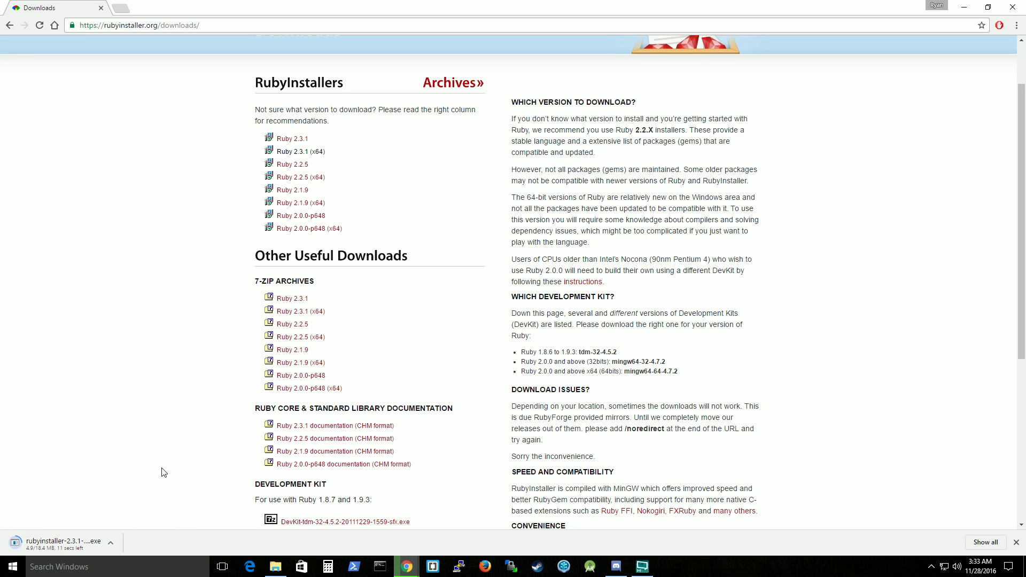
Step: Run rubyinstaller-2.3.1-x64 from Downloads, choosing English and accepting the license agreement
click(273, 573)
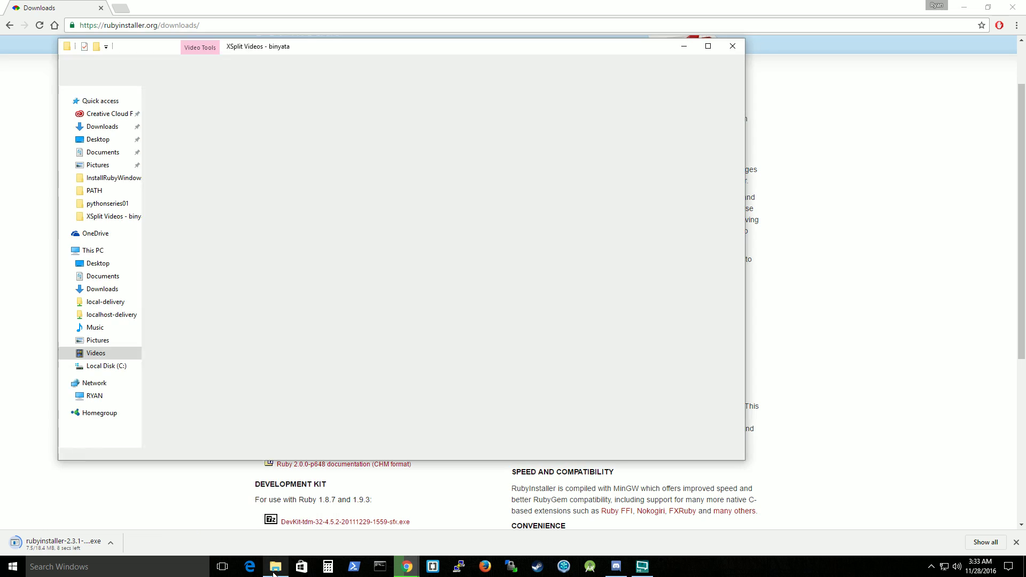
click(101, 127)
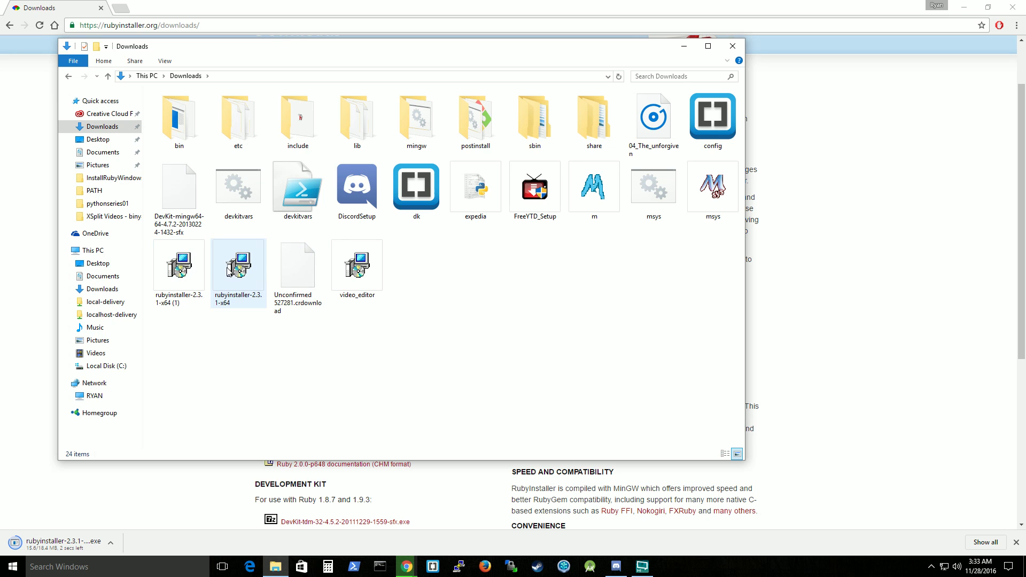
double_click(253, 280)
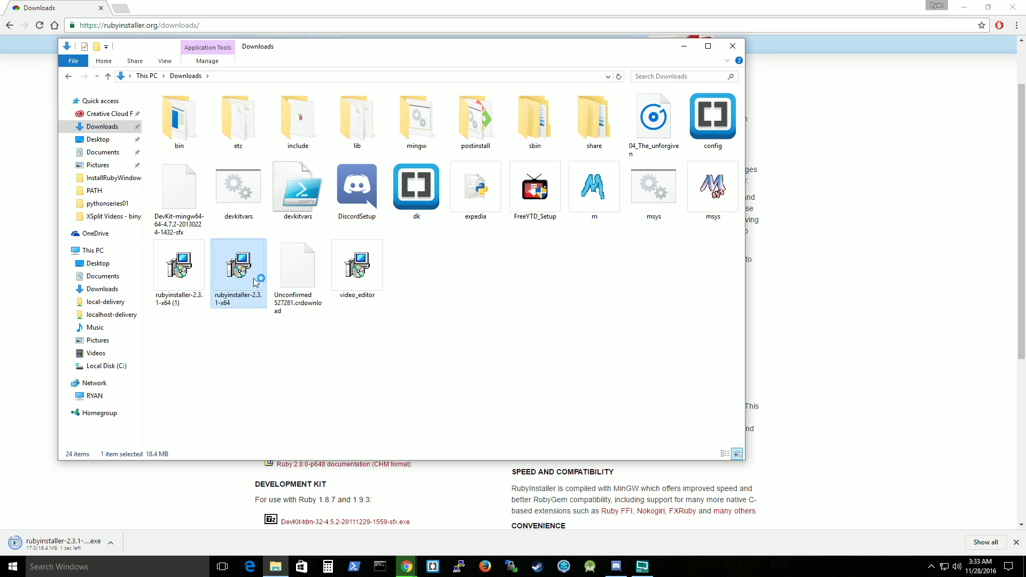
click(684, 46)
click(523, 307)
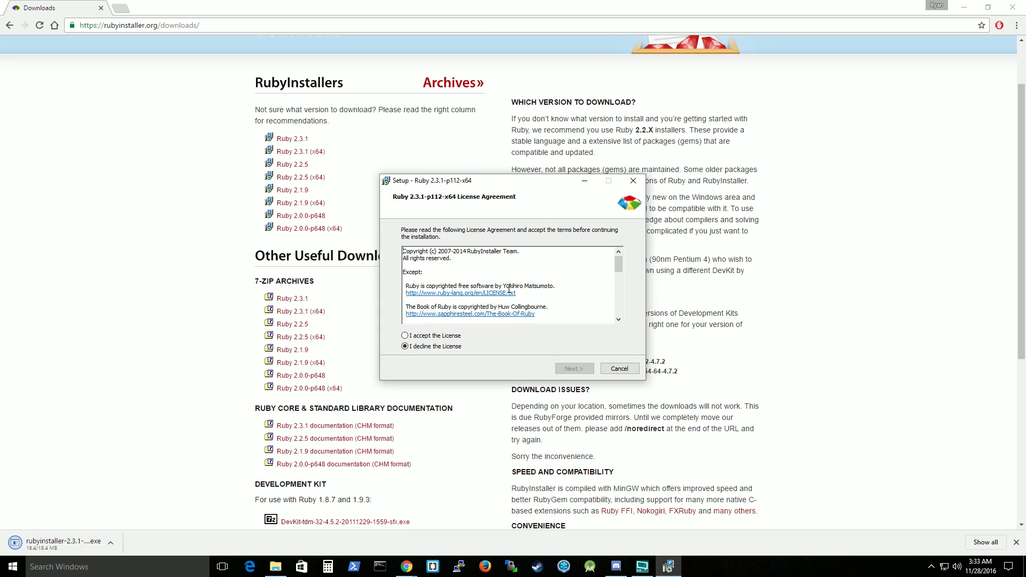
click(405, 335)
Step: Enable Tcl/Tk, PATH and .rb/.rbw associations, and install into the existing C:\Ruby23-x64 folder
click(567, 369)
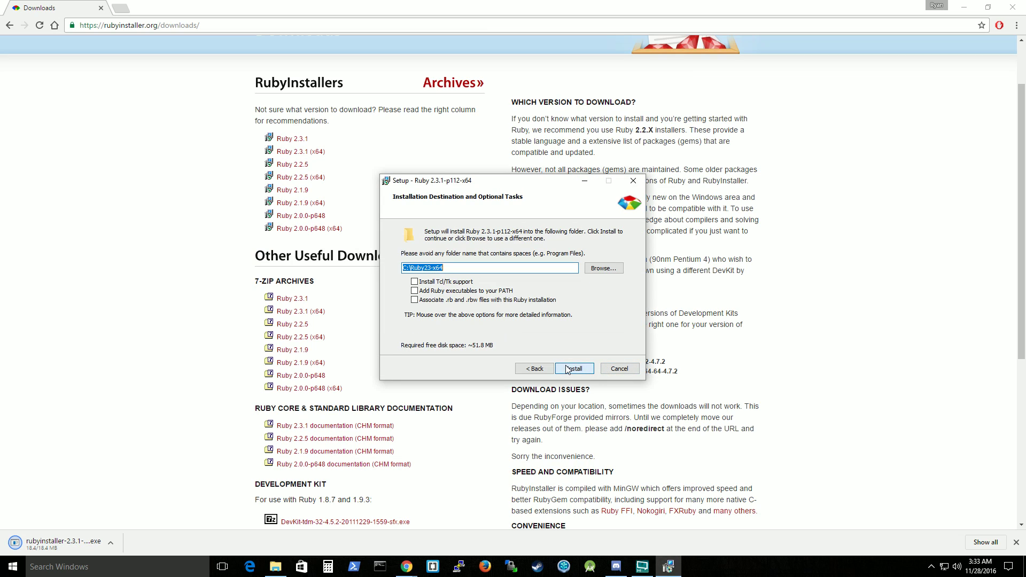
click(417, 283)
click(415, 291)
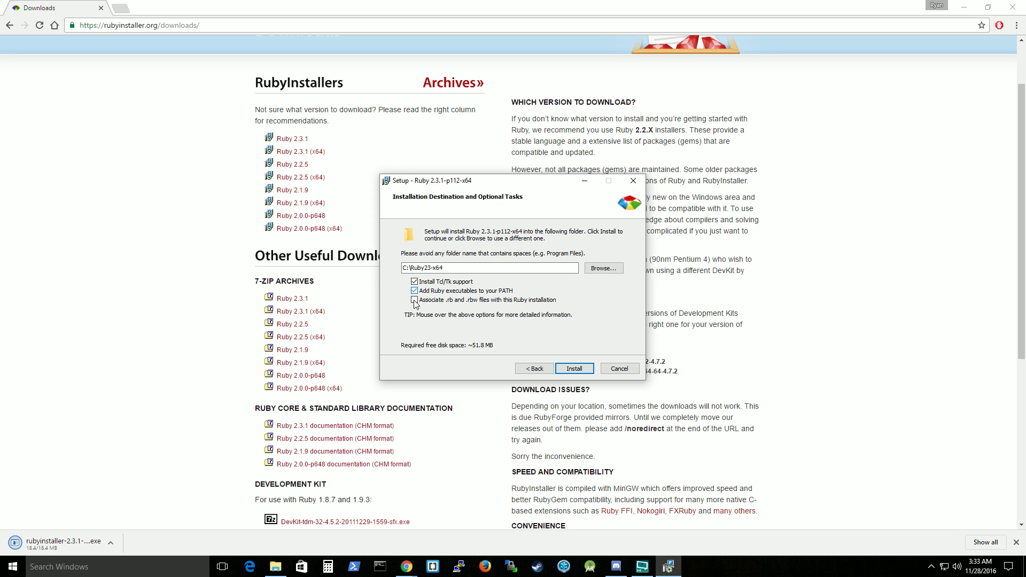
click(431, 298)
click(576, 369)
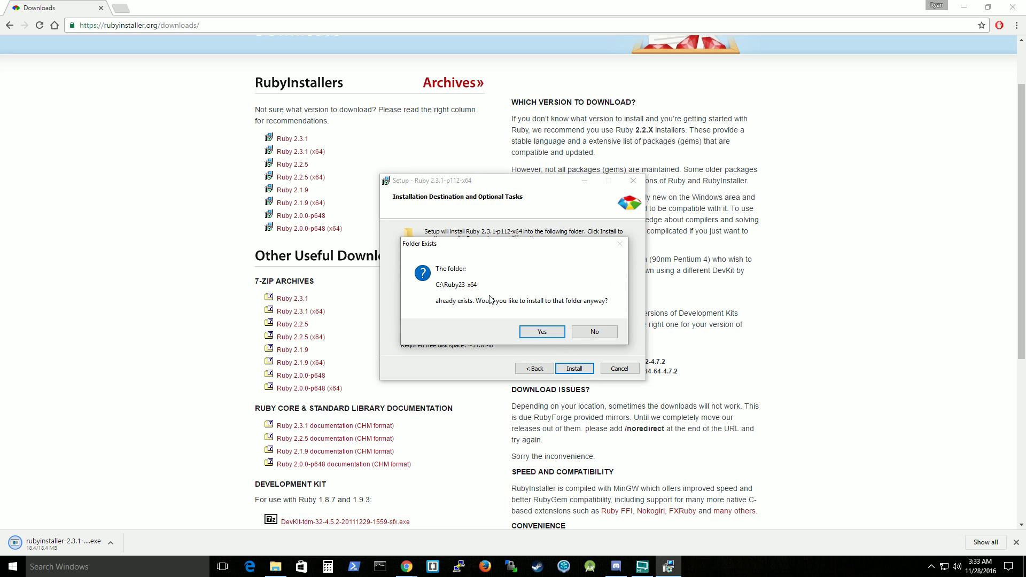
click(542, 332)
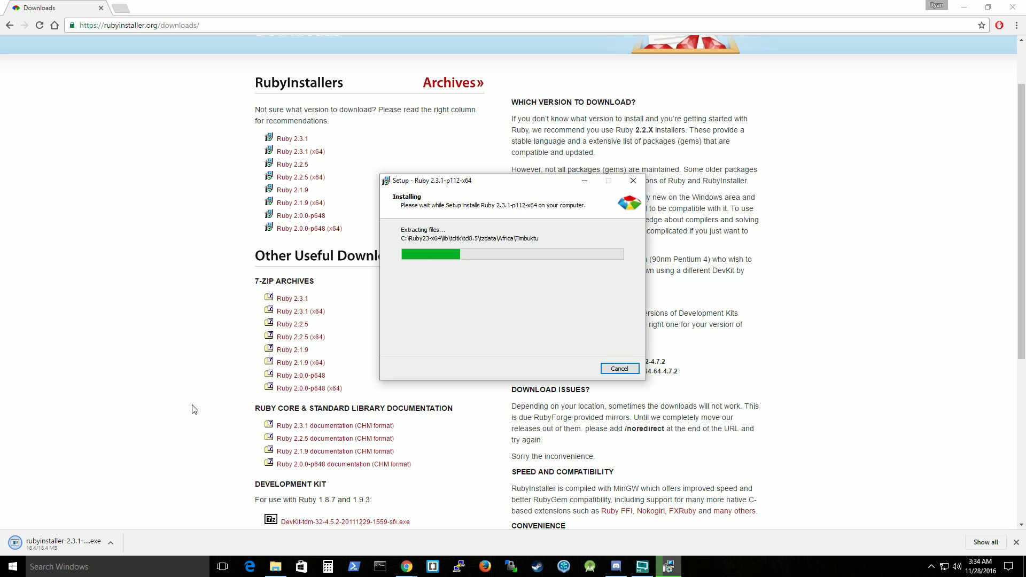
Step: Review the 32- and 64-bit DevKit descriptions on the Downloads page, then finish the Ruby setup wizard
click(188, 384)
scroll(190, 382, down, 5)
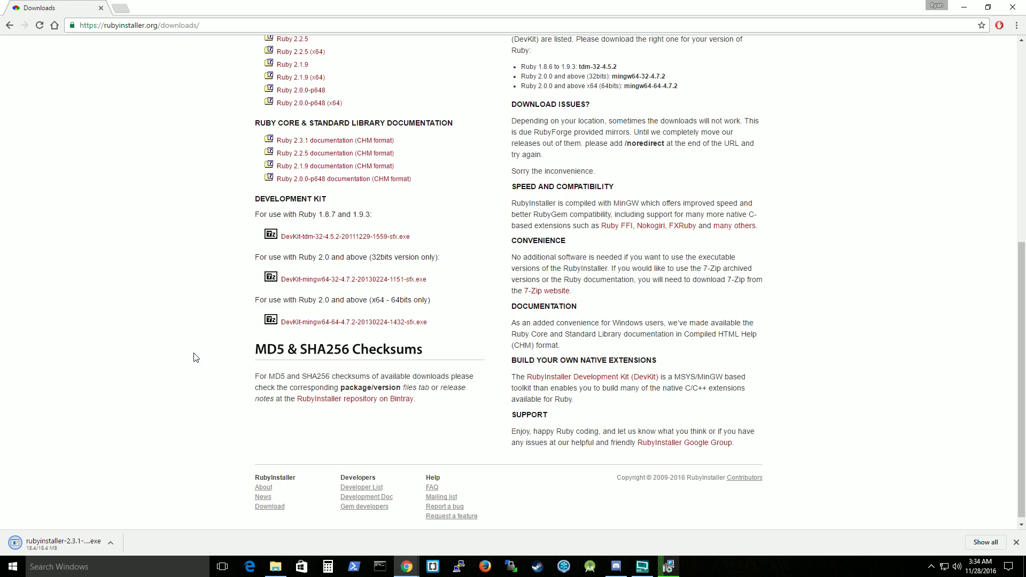
scroll(194, 357, up, 1)
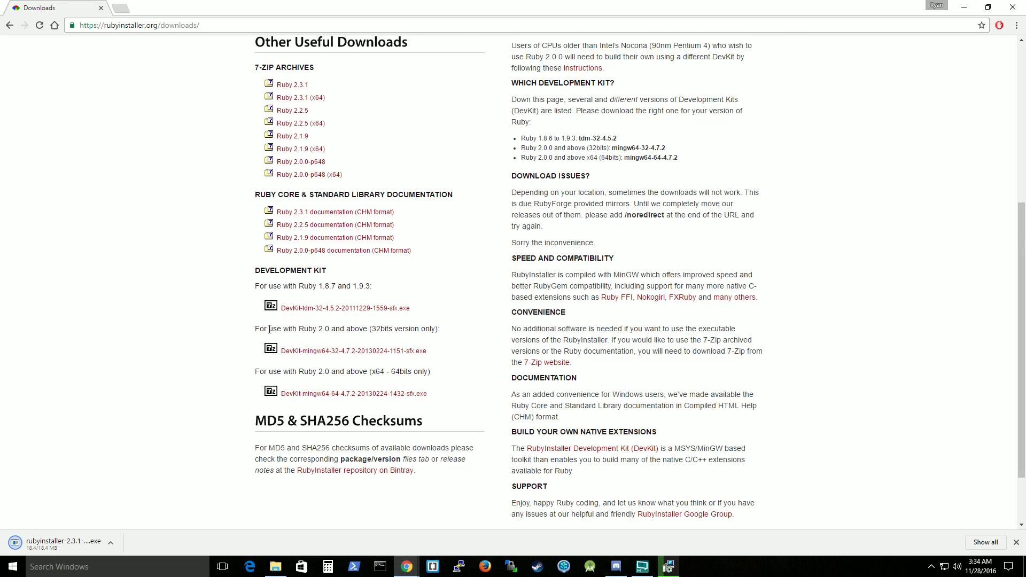
scroll(253, 333, up, 4)
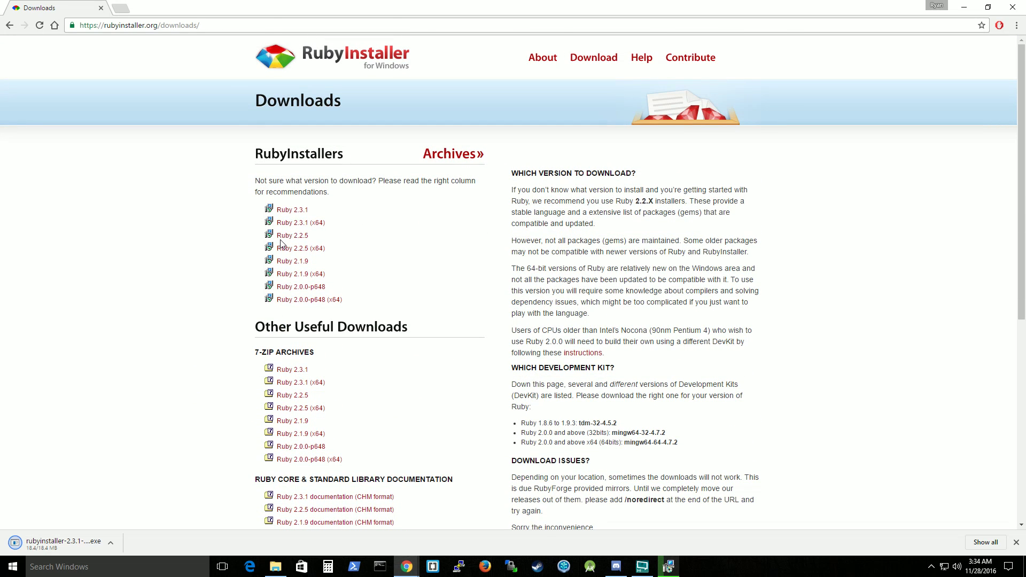
scroll(303, 227, down, 5)
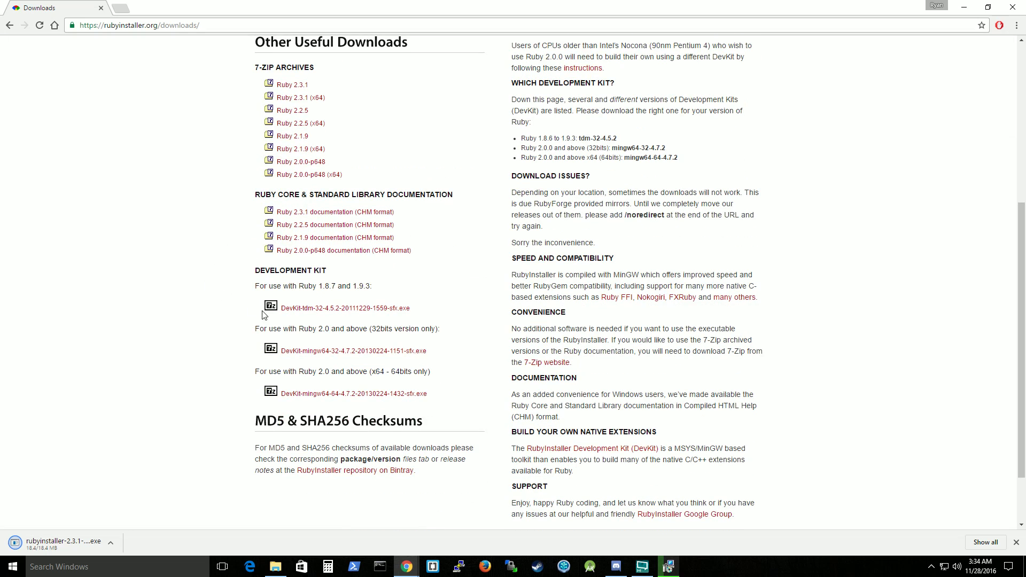
drag(252, 331, 434, 328)
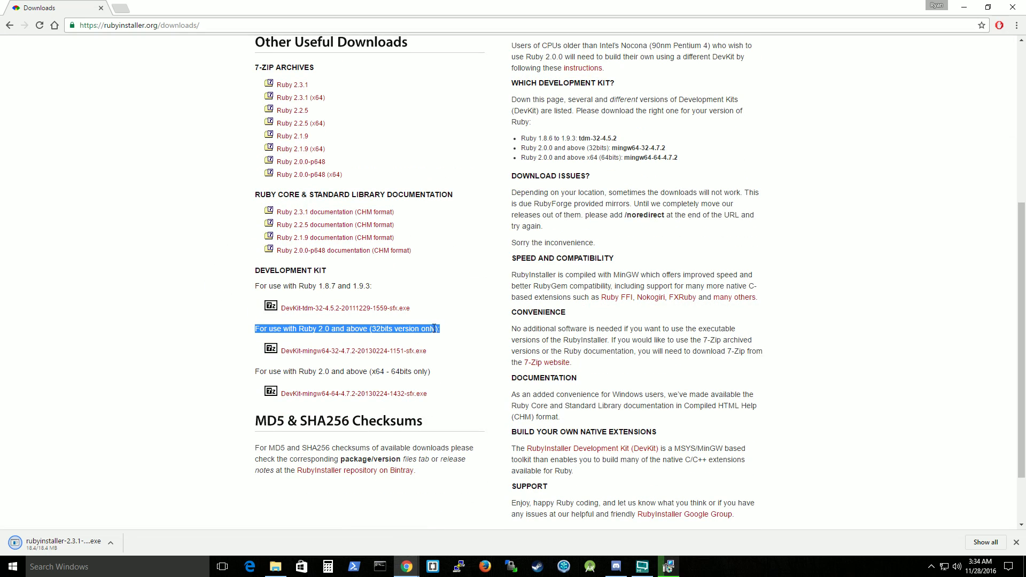
drag(432, 373, 256, 372)
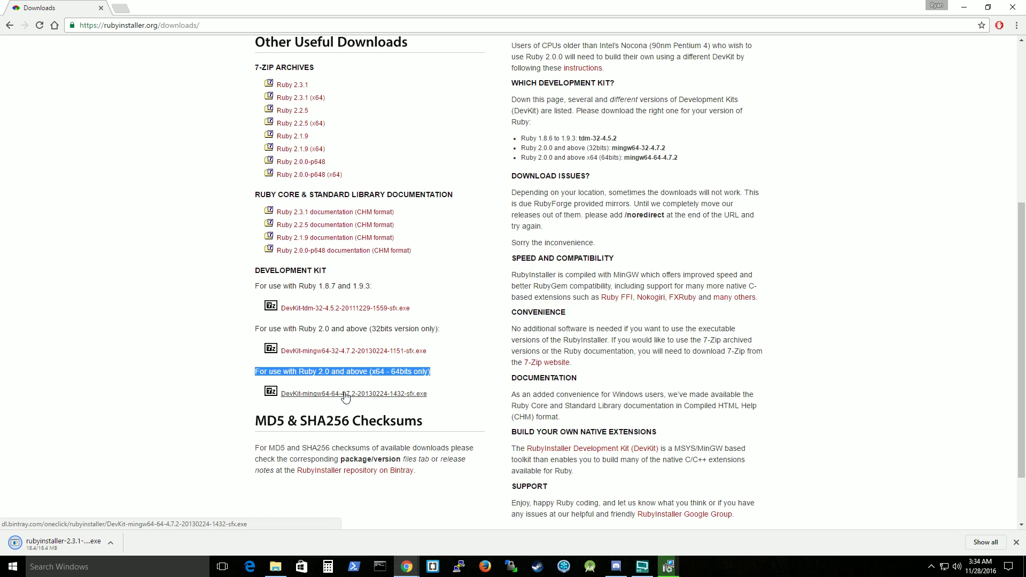
click(255, 415)
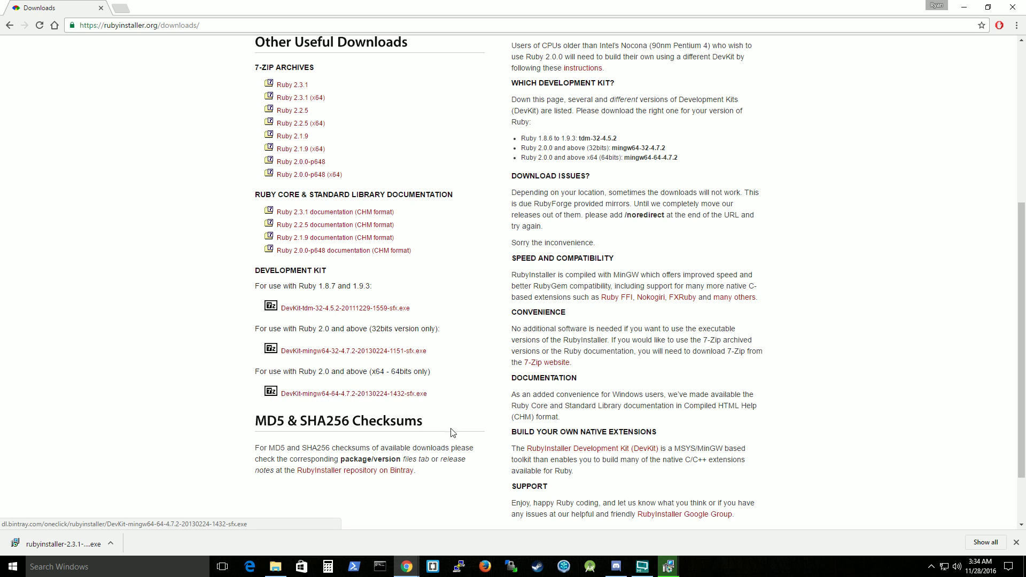
click(667, 571)
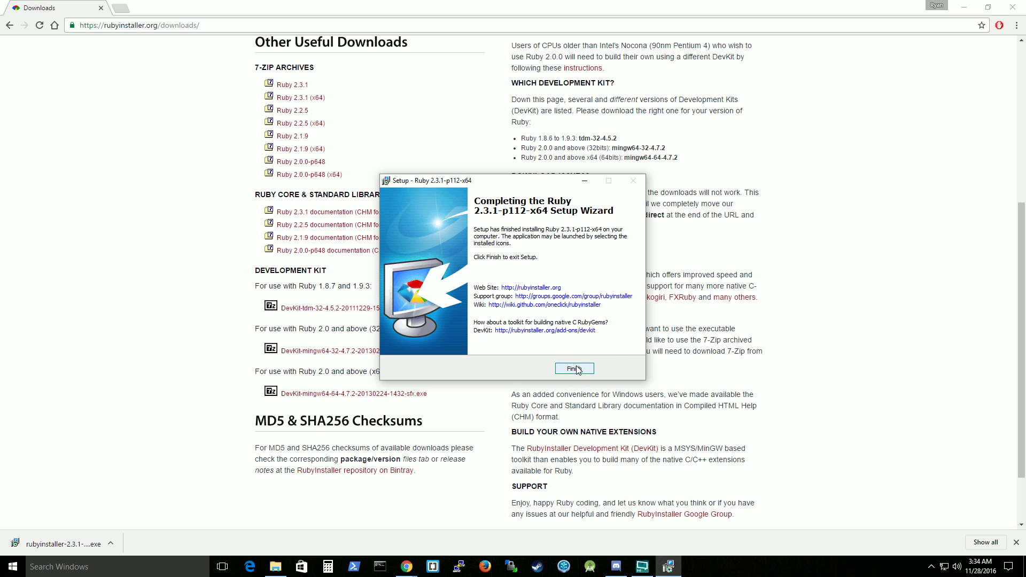
click(574, 369)
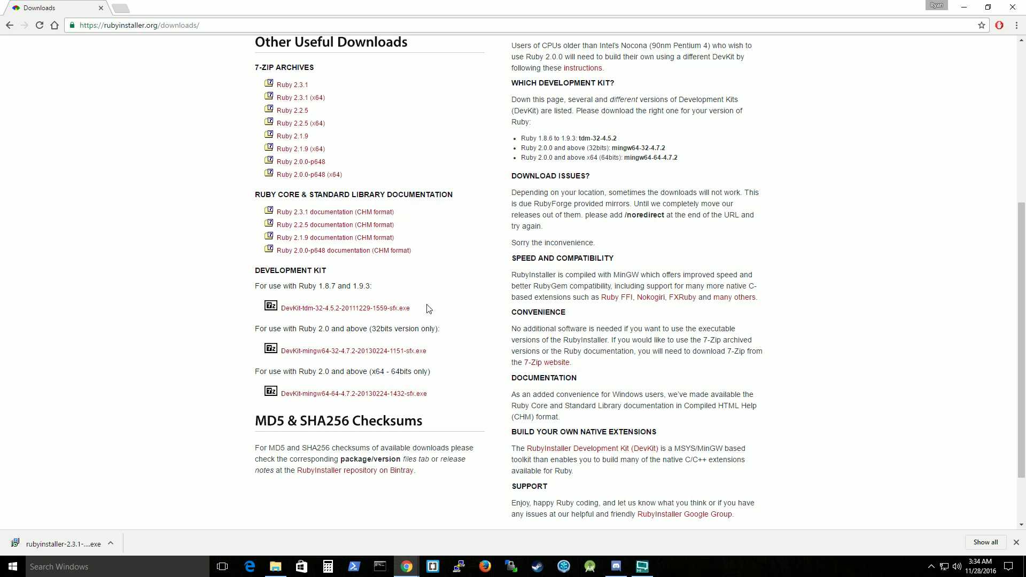
Step: In Command Prompt, check that ruby --version reports Ruby 2.3.1p112 x64
click(379, 570)
text(ruby)
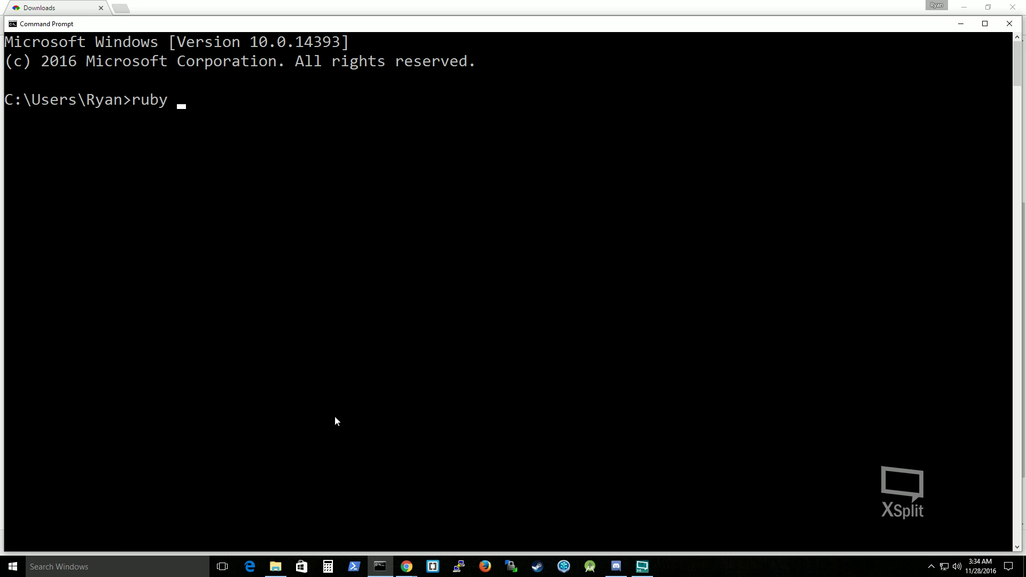
text( --version)
key(Return)
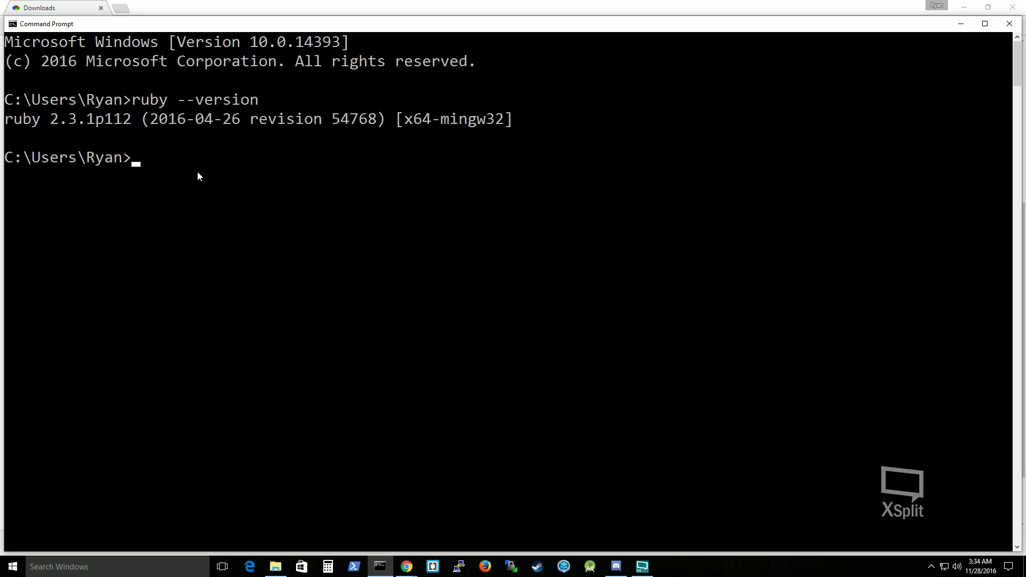
Step: Run gem to show its help, then install the nokogiri gem
text(gem)
key(Return)
text(gem install noko)
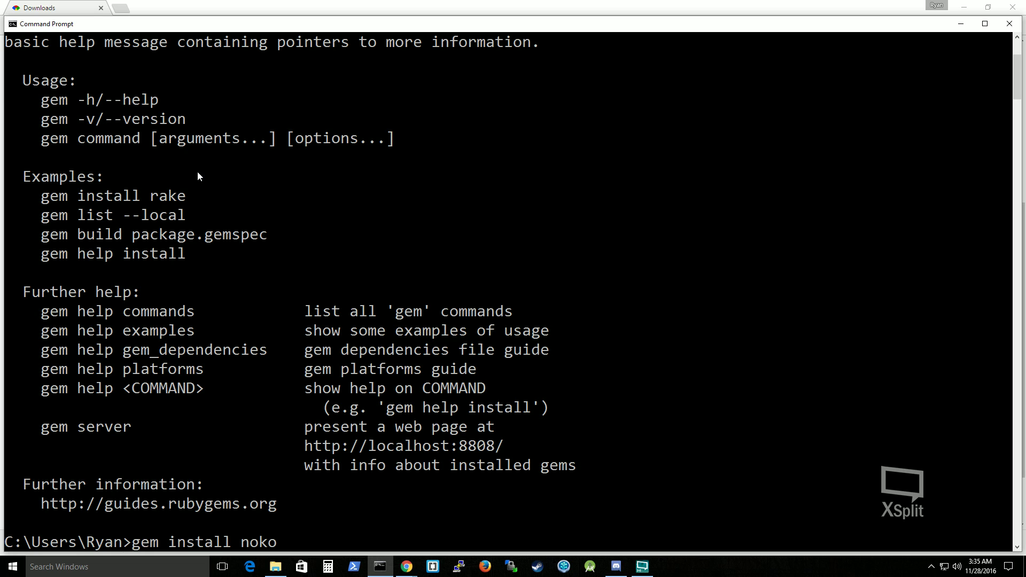
text(giri)
key(Return)
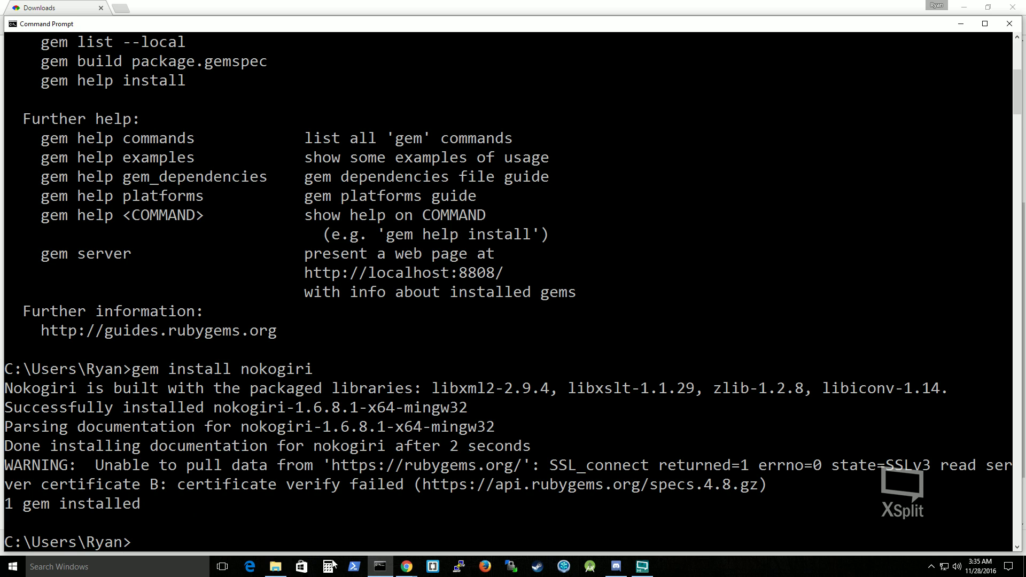
click(406, 566)
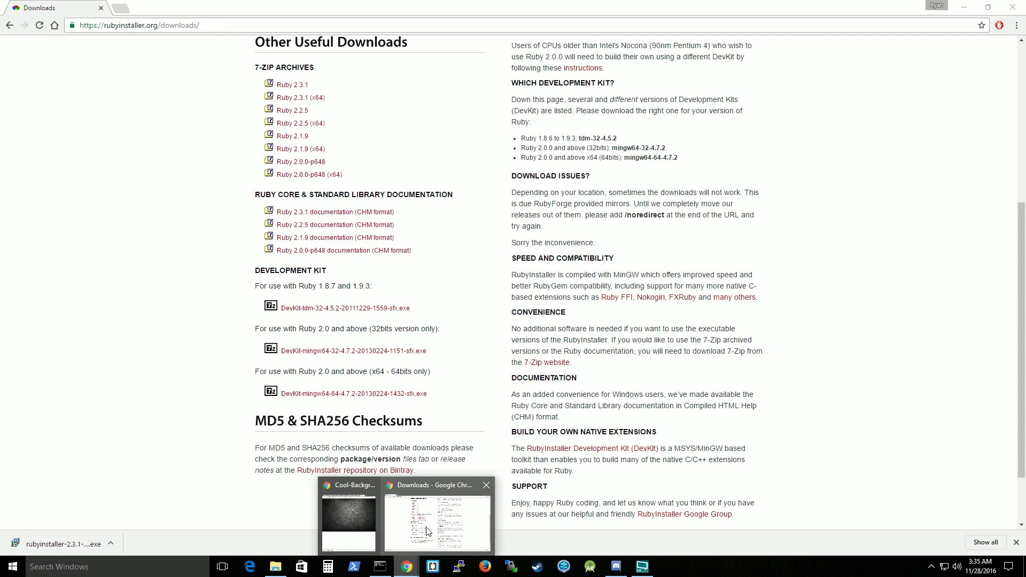
click(426, 530)
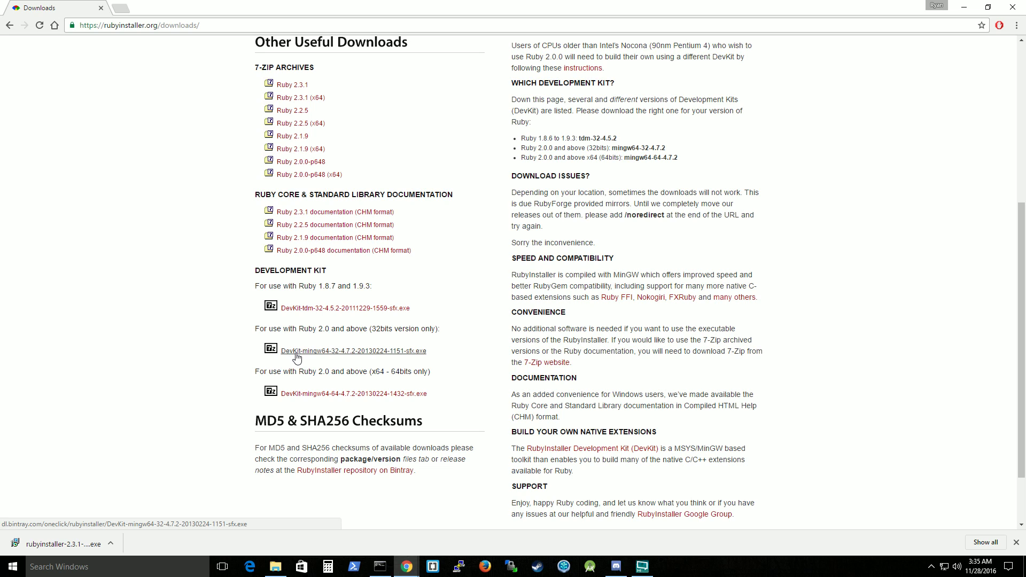
click(286, 569)
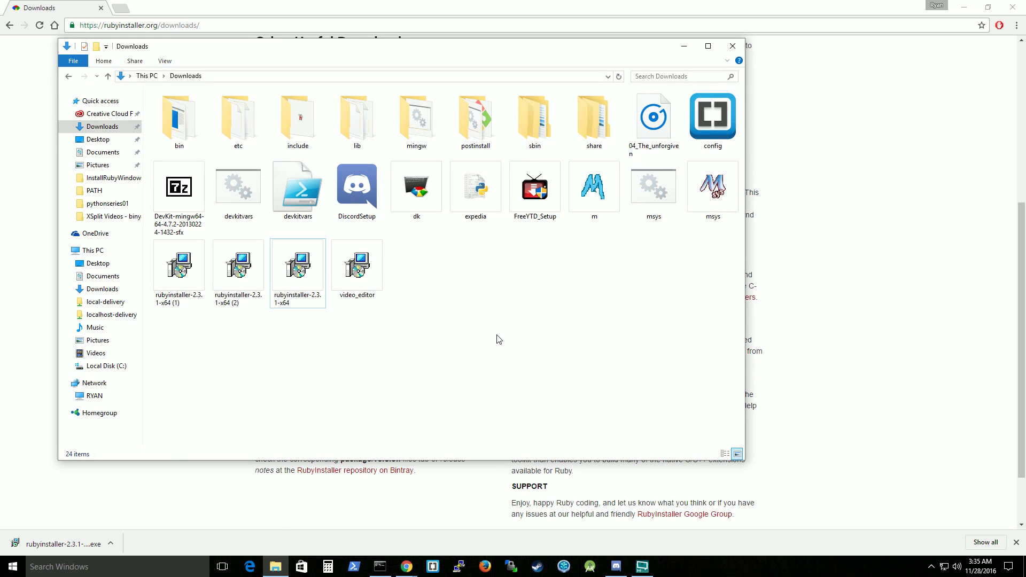
click(194, 186)
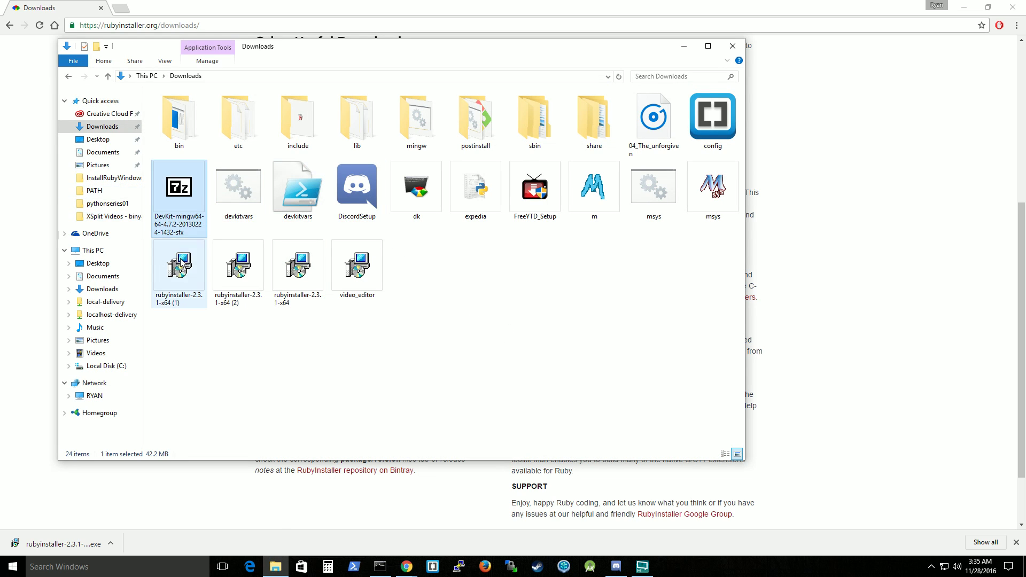
drag(389, 55, 643, 53)
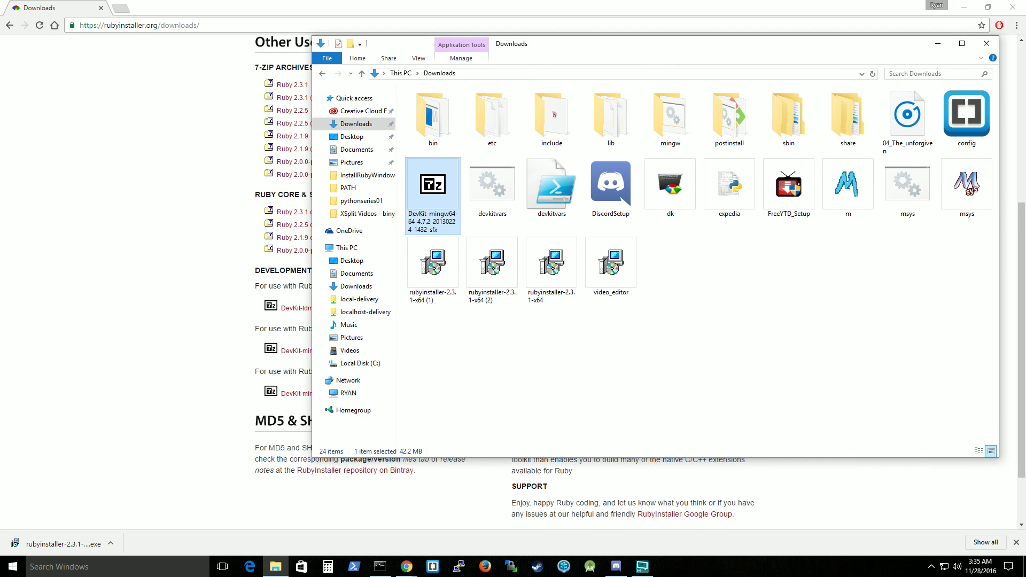
click(963, 7)
click(964, 22)
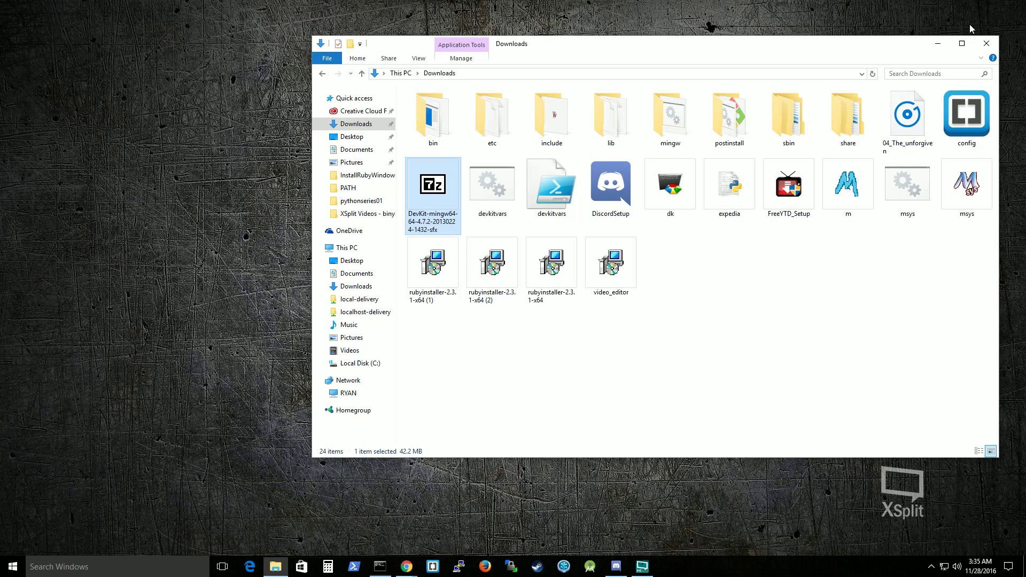
drag(444, 194, 71, 141)
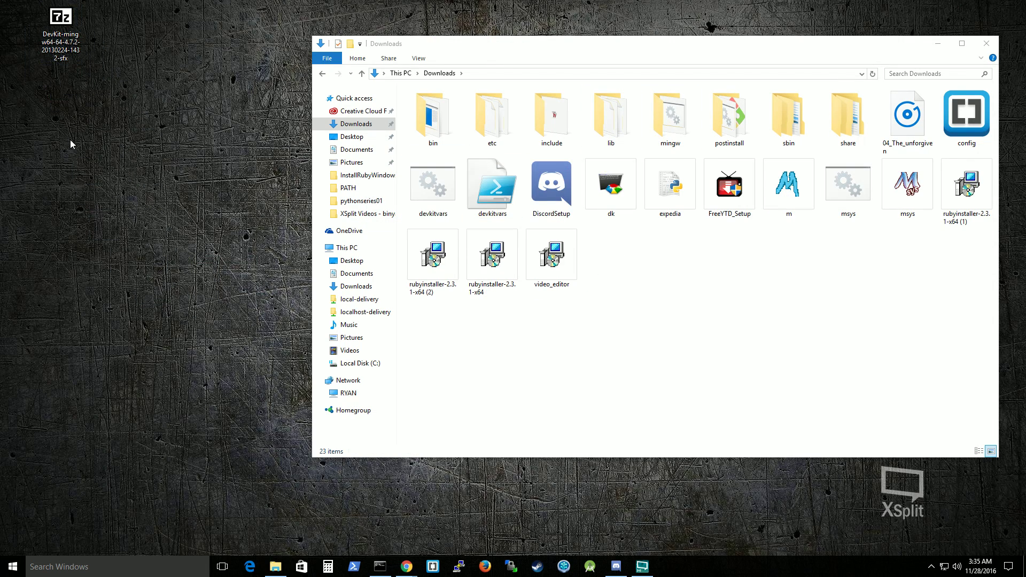
Step: Create a desktop folder named devkit_test and move the DevKit file into it
right_click(71, 140)
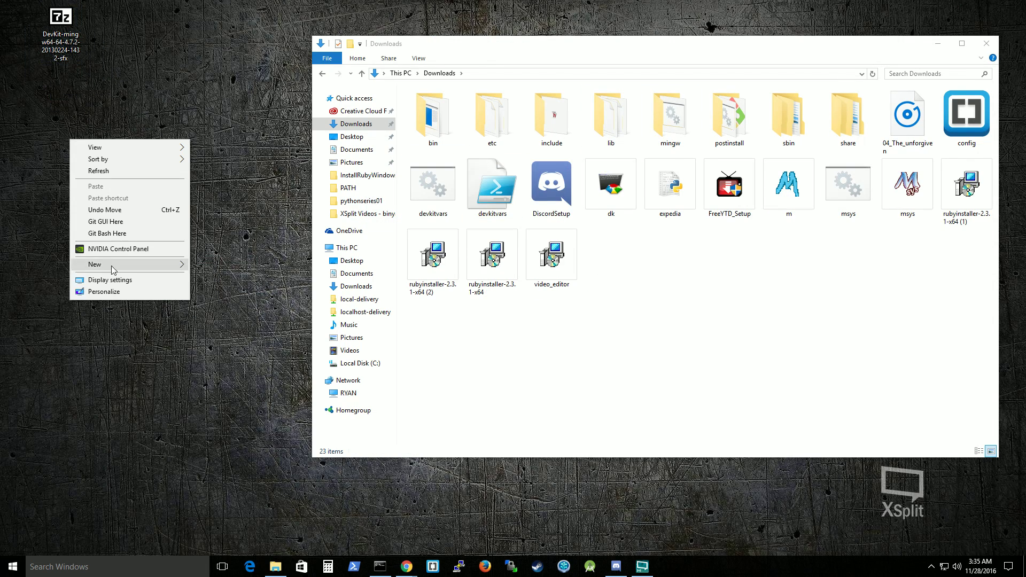
click(234, 265)
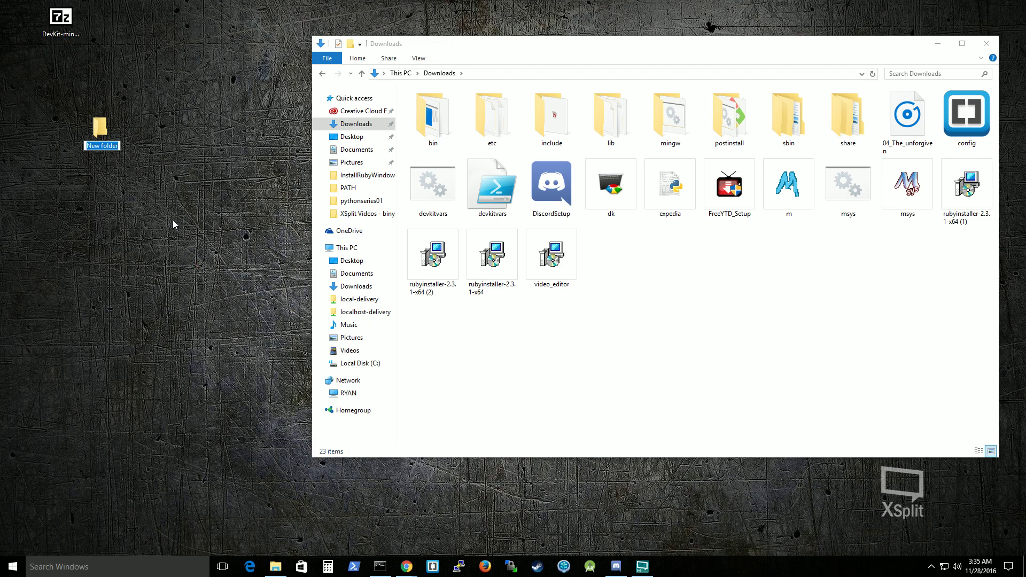
text(devkit_test)
key(Return)
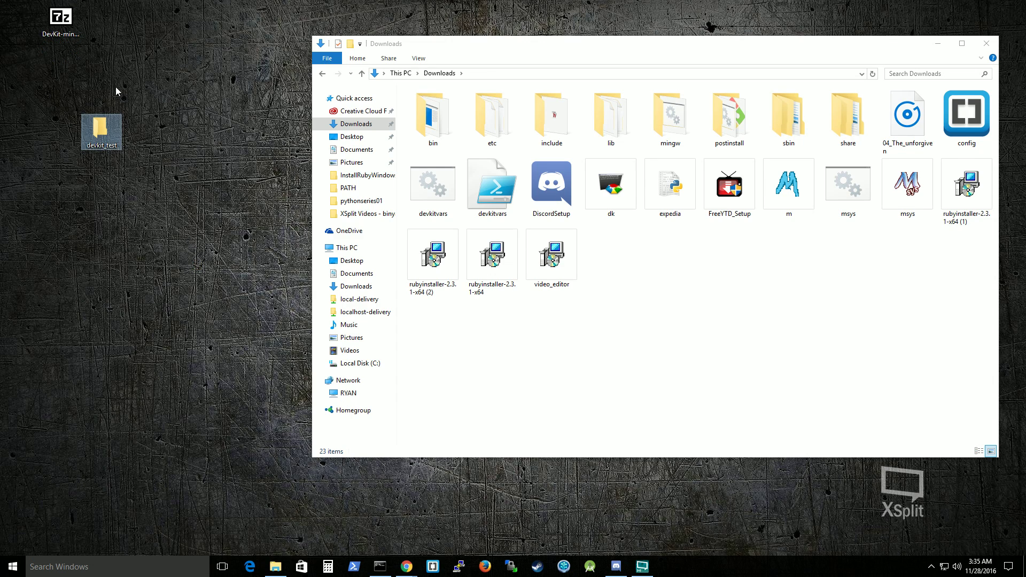
drag(65, 26, 100, 147)
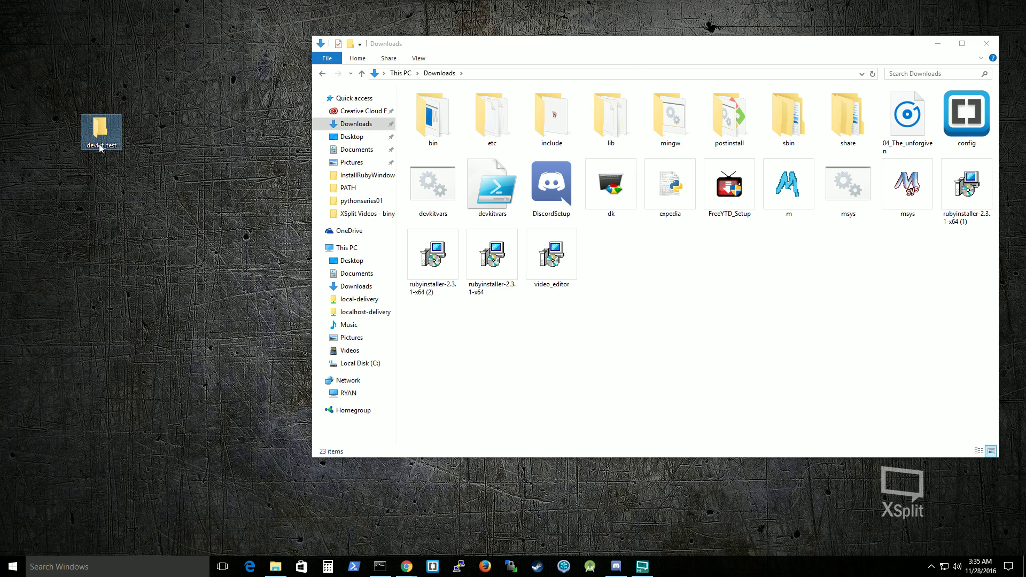
Step: Open devkit_test and run the DevKit self-extracting archive, extracting into that folder
click(126, 165)
double_click(99, 127)
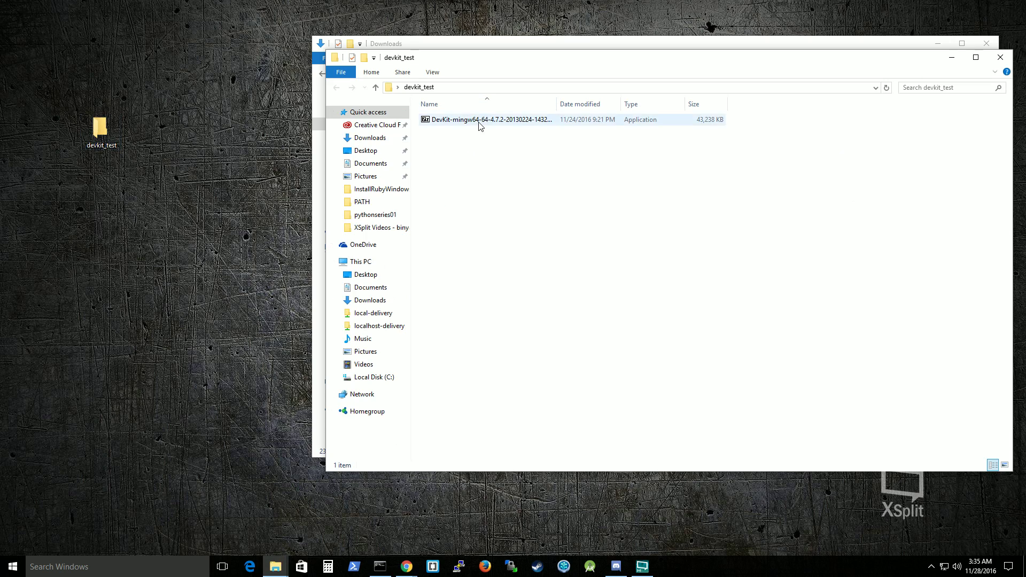
right_click(478, 122)
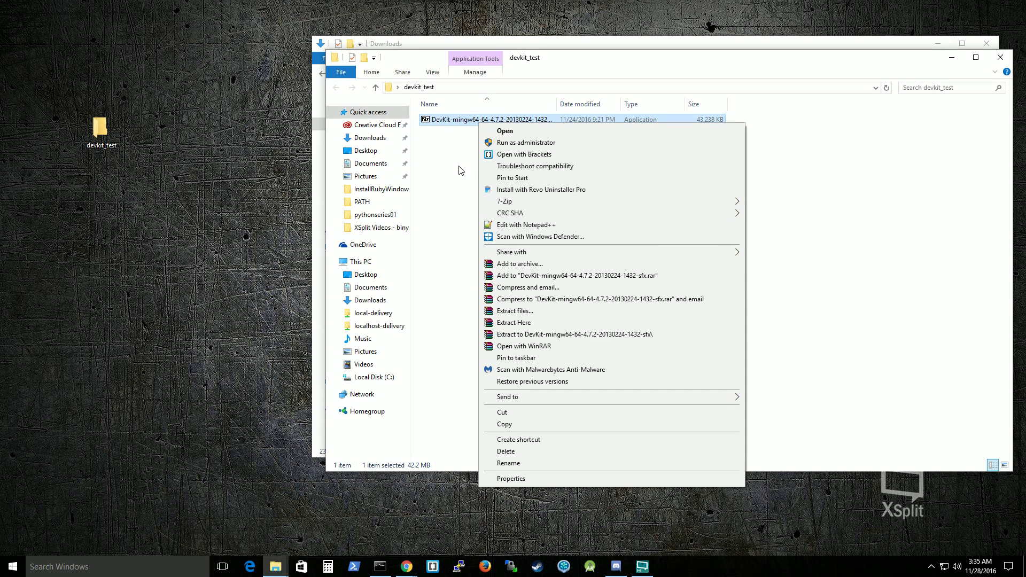
click(443, 134)
double_click(443, 120)
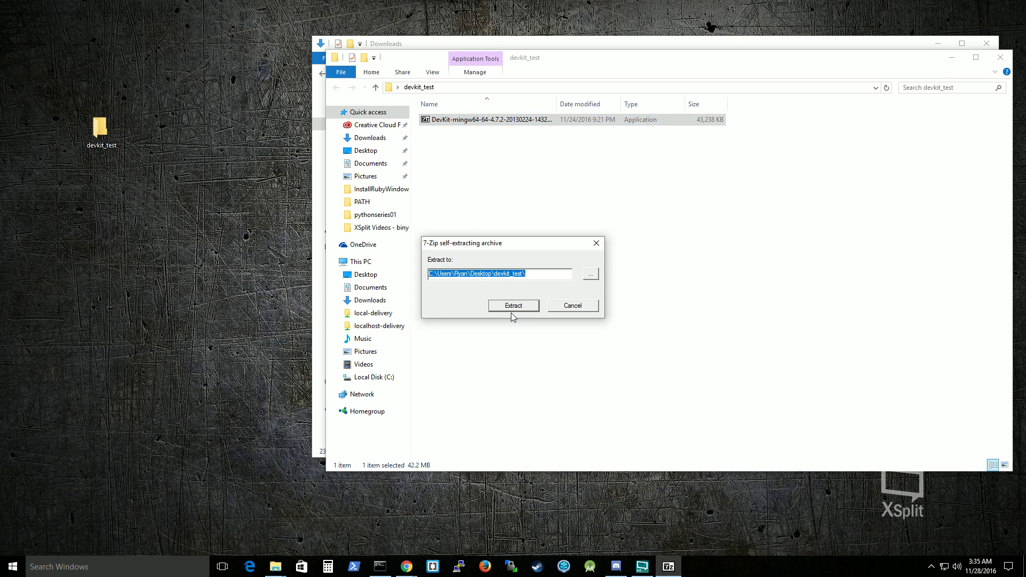
click(511, 305)
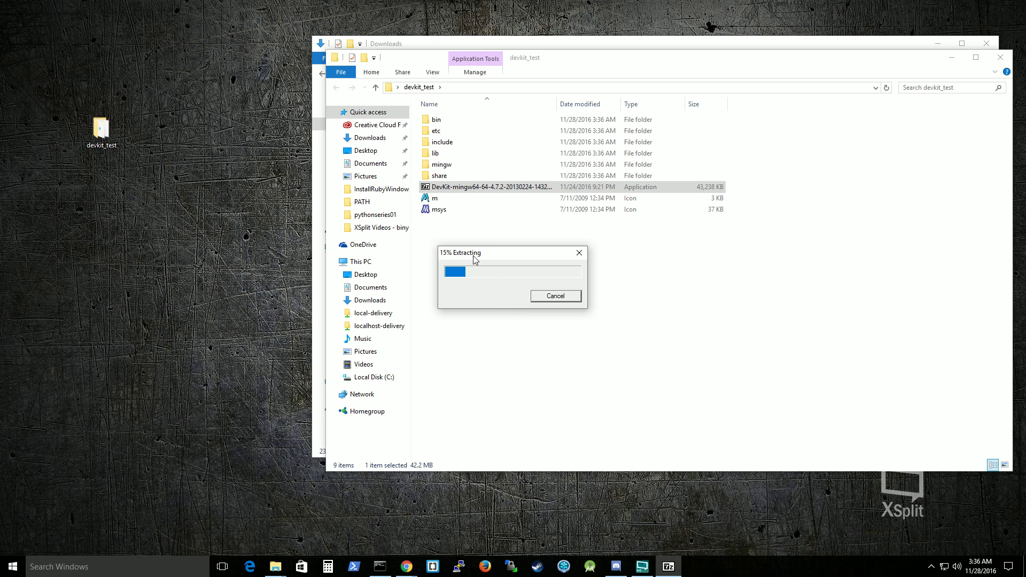
Step: Let the 7-Zip DevKit extraction reach 100% (15 items in devkit_test), then return to Command Prompt
drag(474, 258, 129, 214)
click(472, 276)
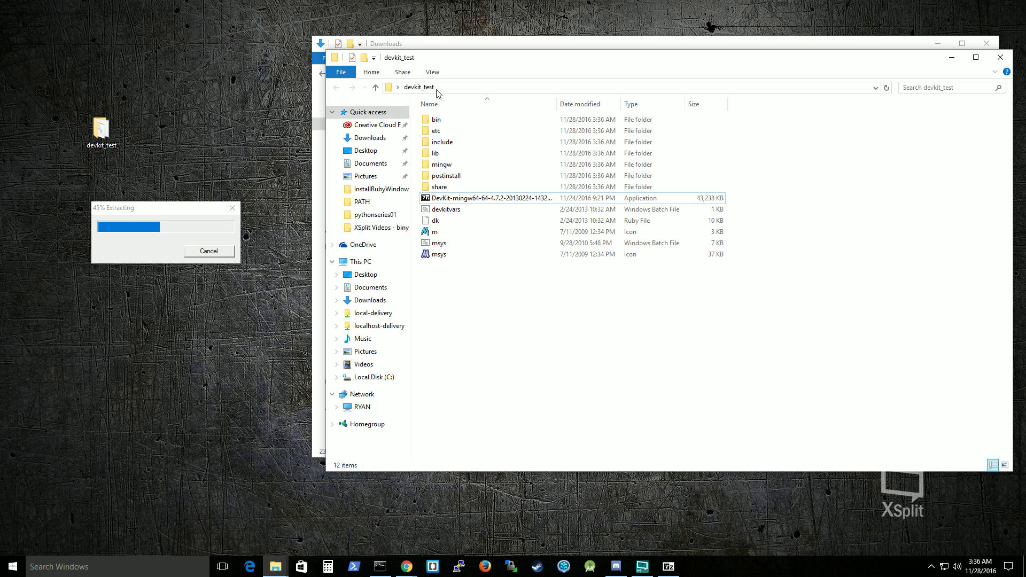
drag(459, 58, 411, 48)
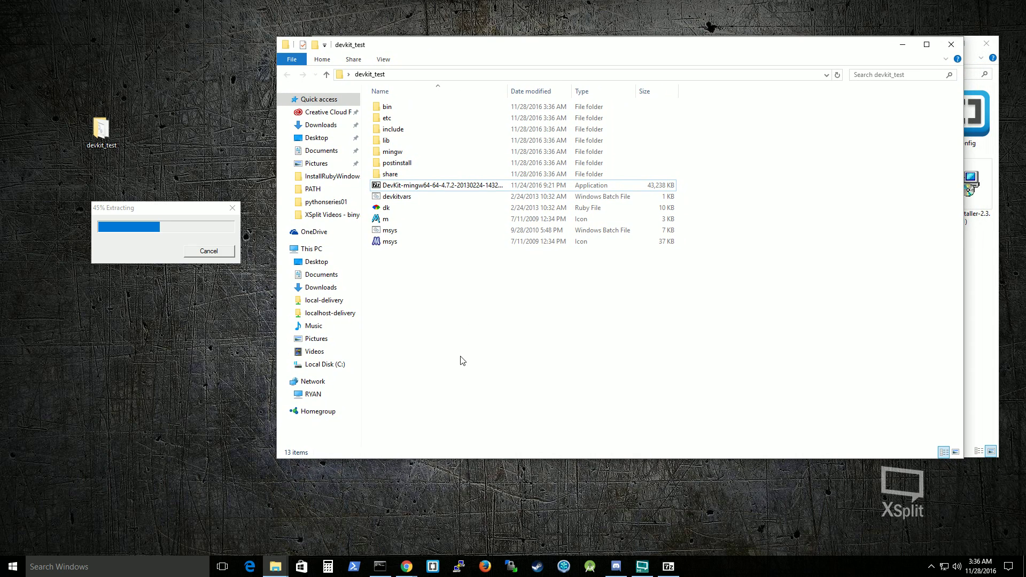
click(135, 236)
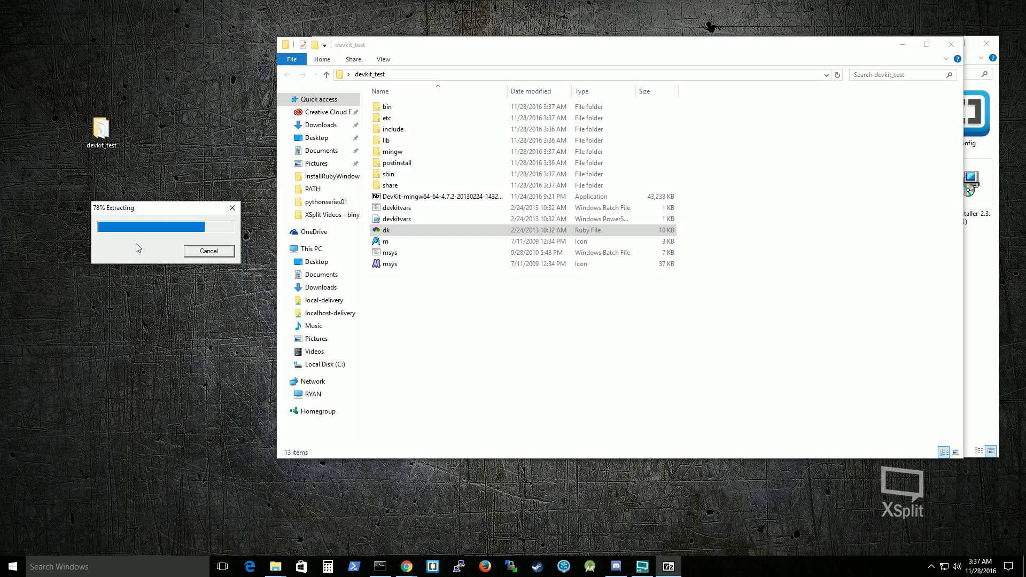
click(457, 375)
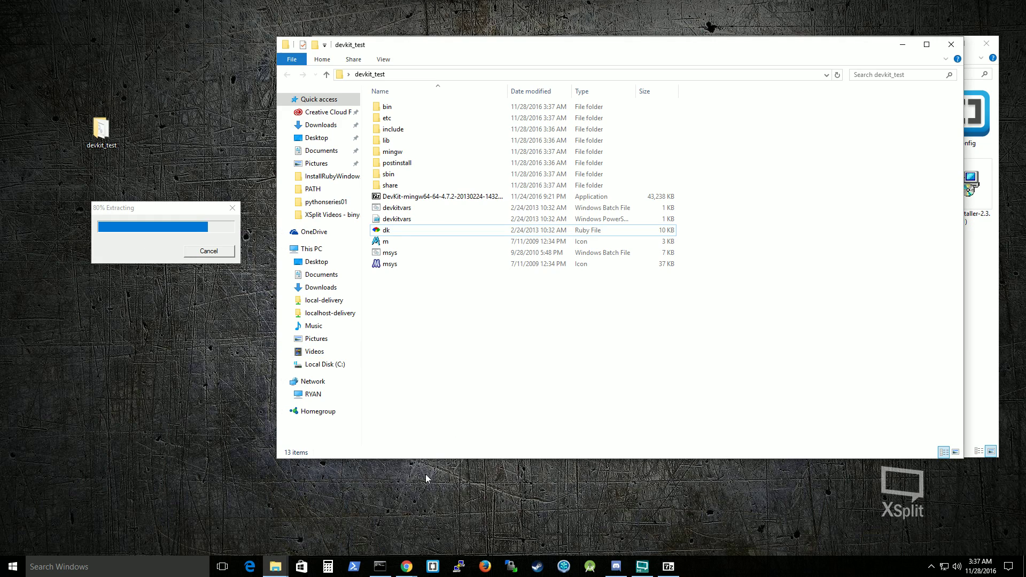
mouse_move(387, 574)
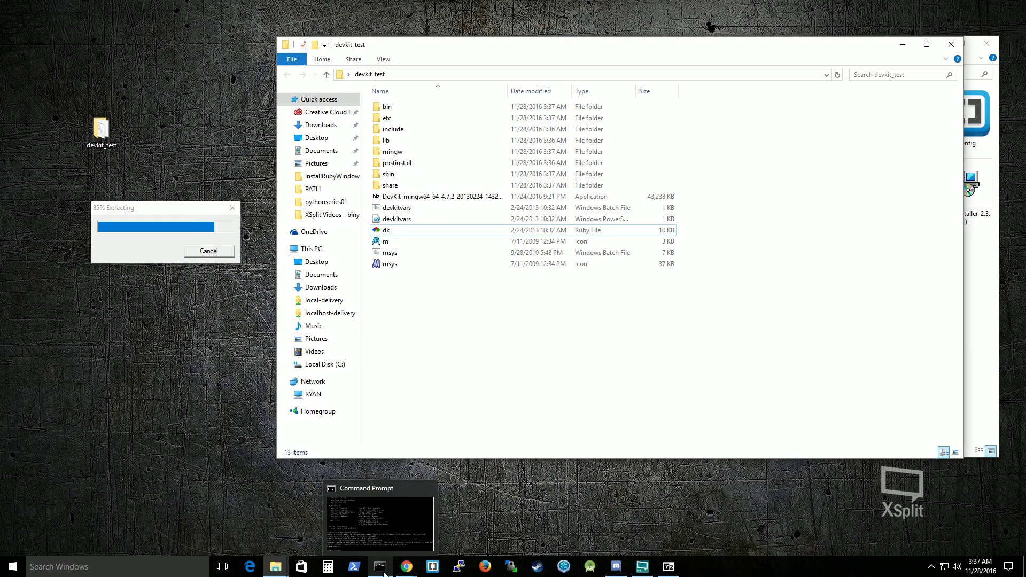
click(119, 256)
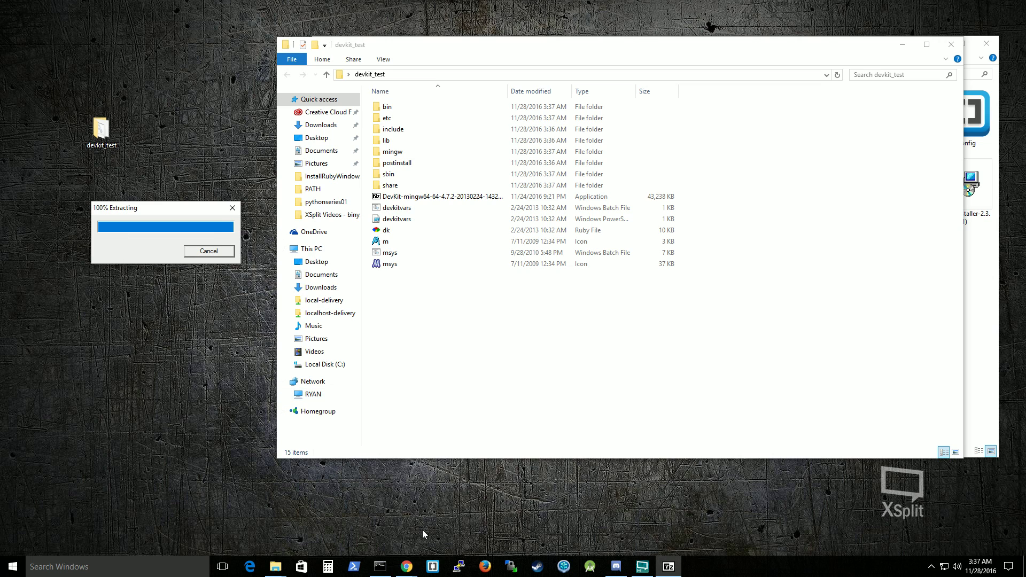
click(380, 566)
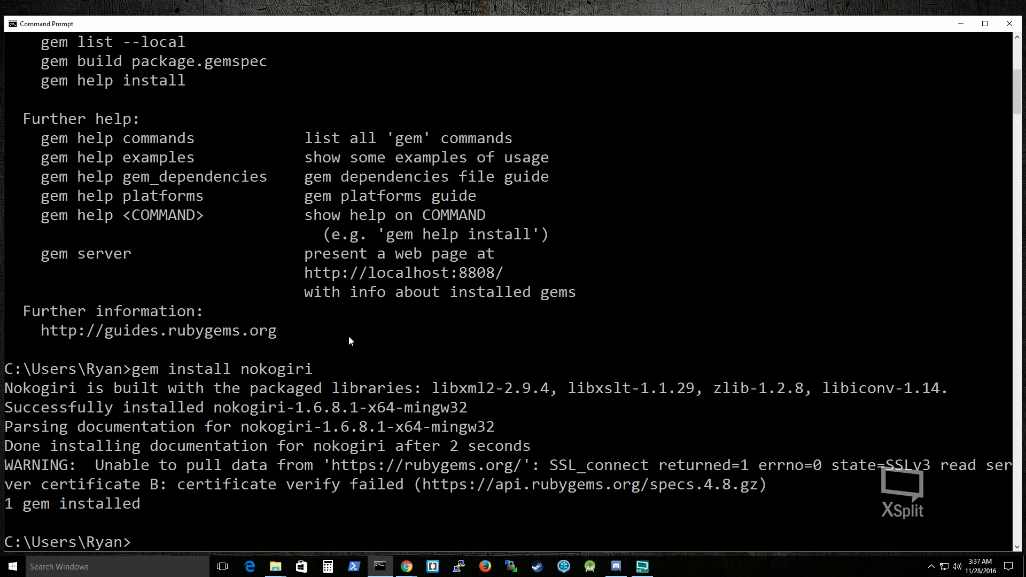
Step: Move into Desktop\devkit_test, list its contents with dir, and run ruby dk.rb init to generate config.yml
text(cd Desktop)
key(Return)
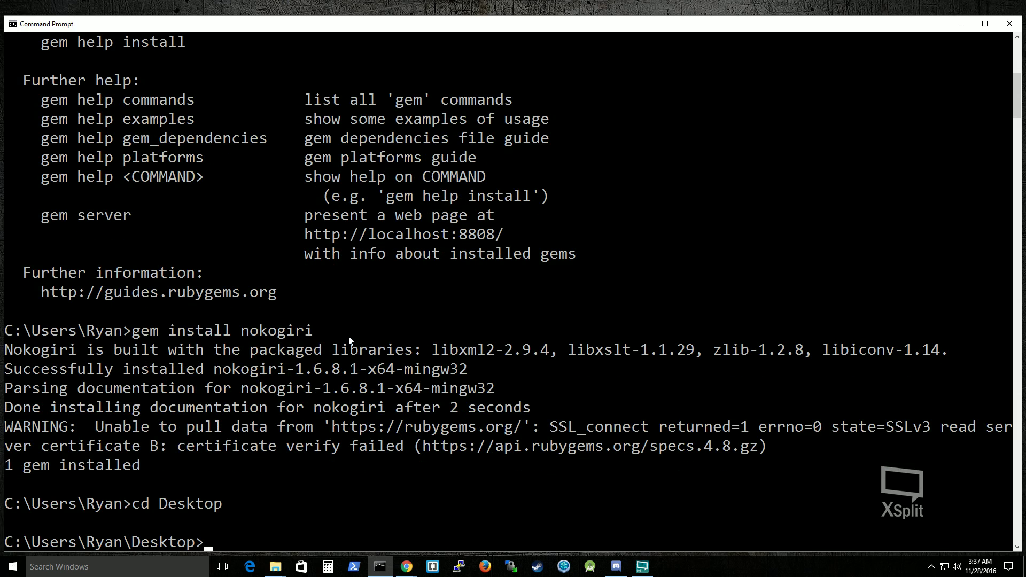
text(cd )
text(devkit_test)
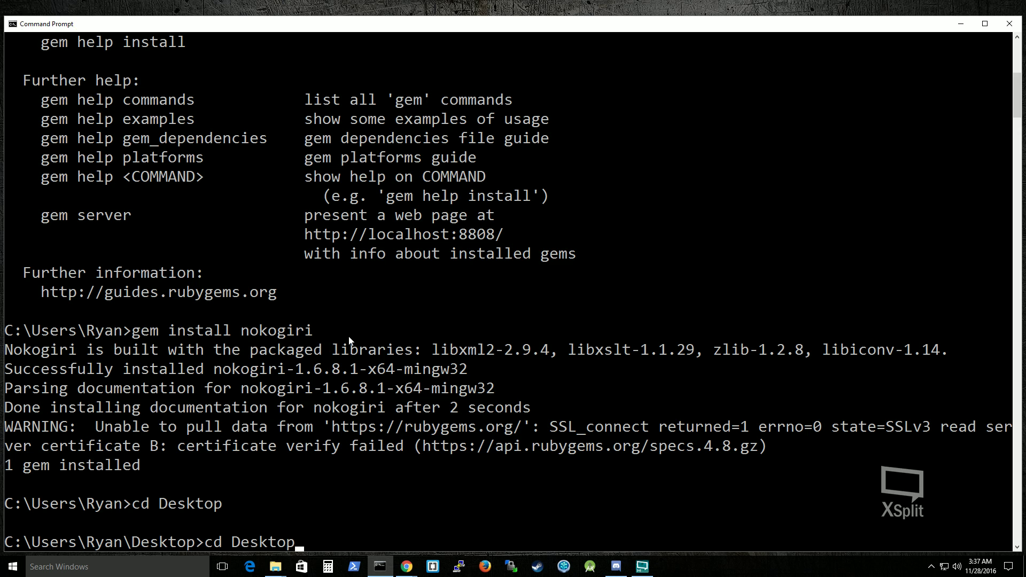
key(Return)
text(ls)
key(Return)
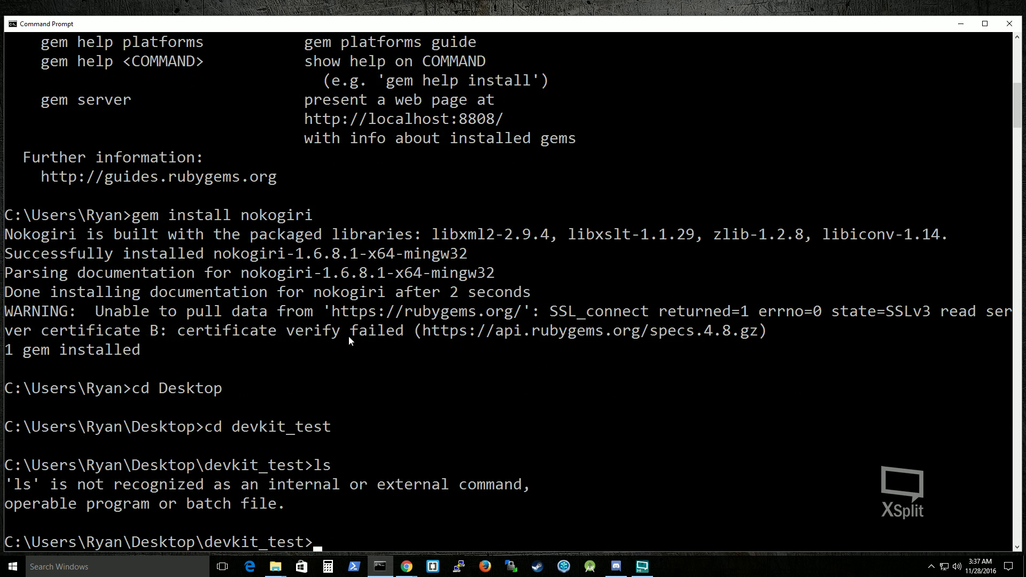
text(dir)
key(Return)
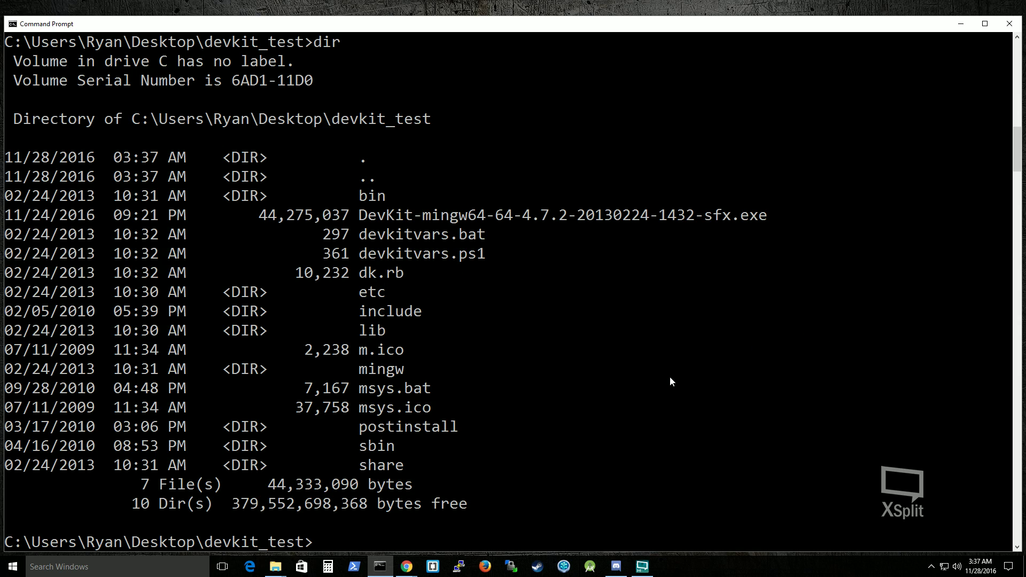
text(ruby dk.rb init)
key(Return)
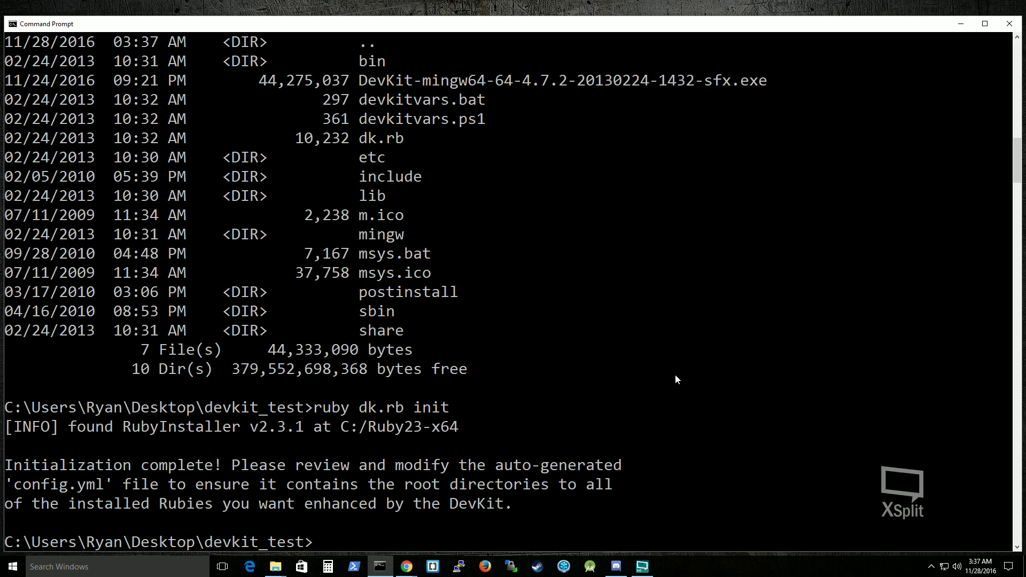
Step: Open config.yml from the devkit_test folder in Notepad++ and dismiss the Plugin Manager window
click(275, 566)
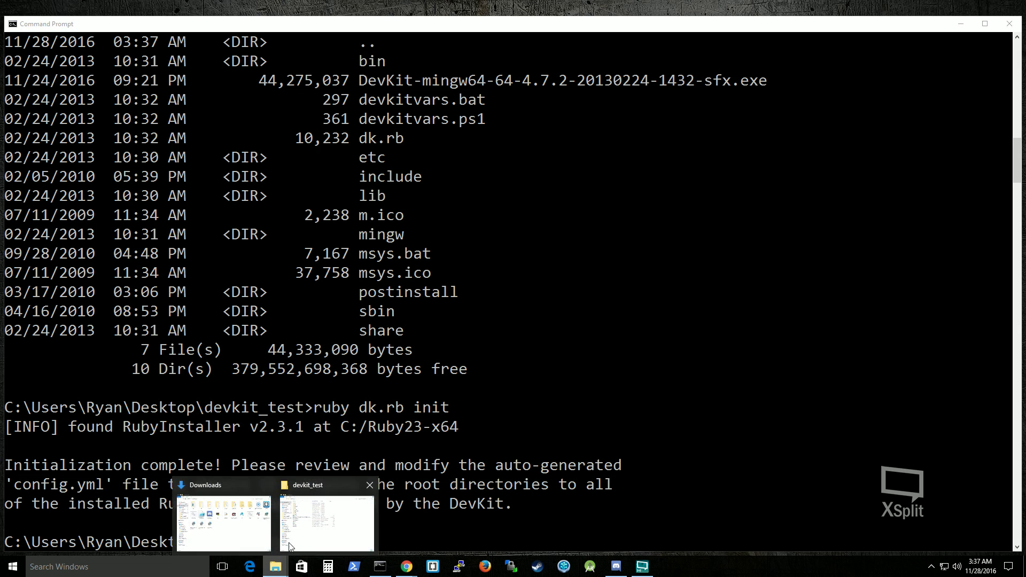
click(289, 546)
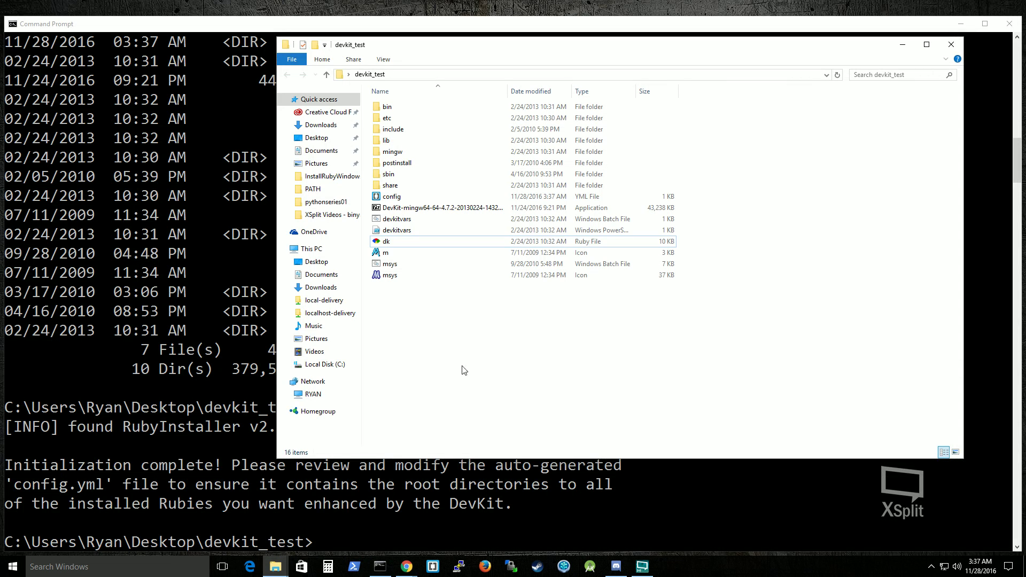
right_click(388, 198)
click(418, 268)
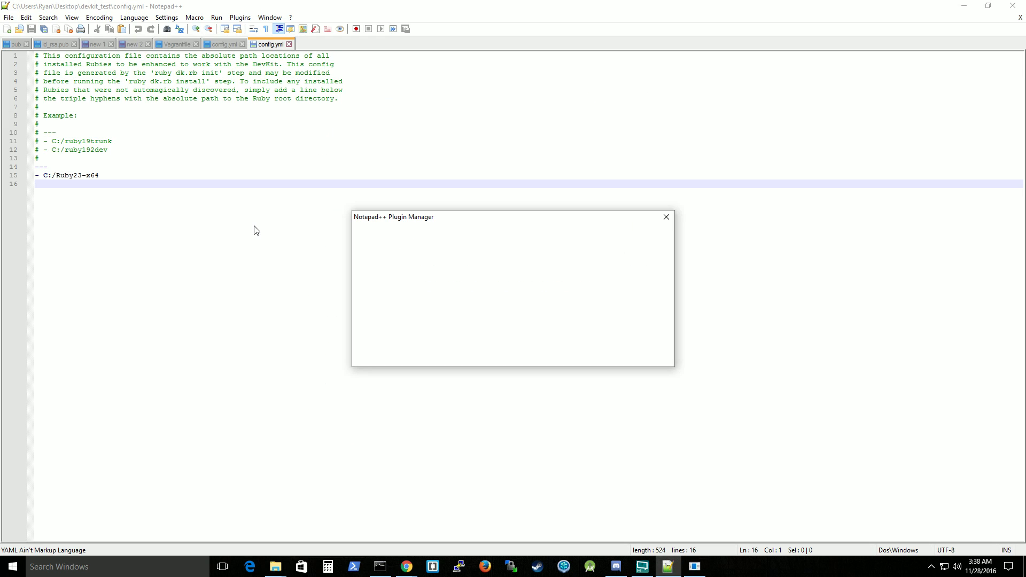
click(652, 352)
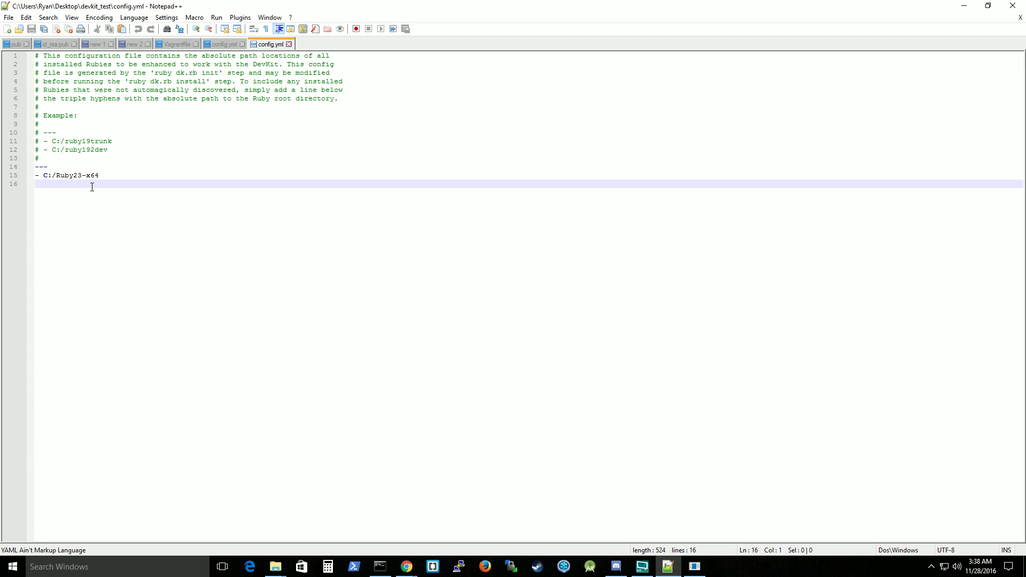
Step: Zoom in twice on the editor text and select the C:/Ruby23-x64 path on line 15
click(69, 19)
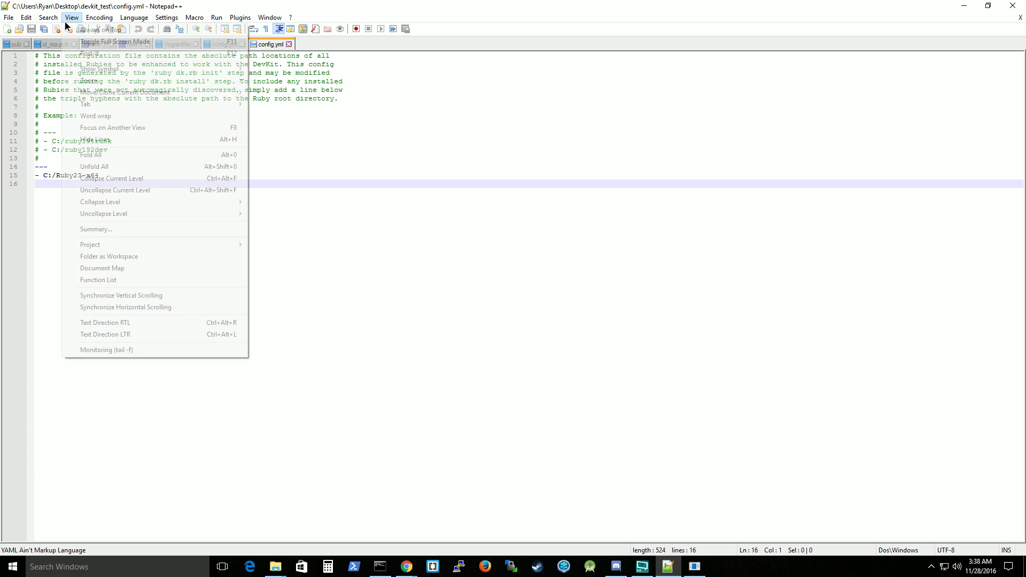
mouse_move(109, 81)
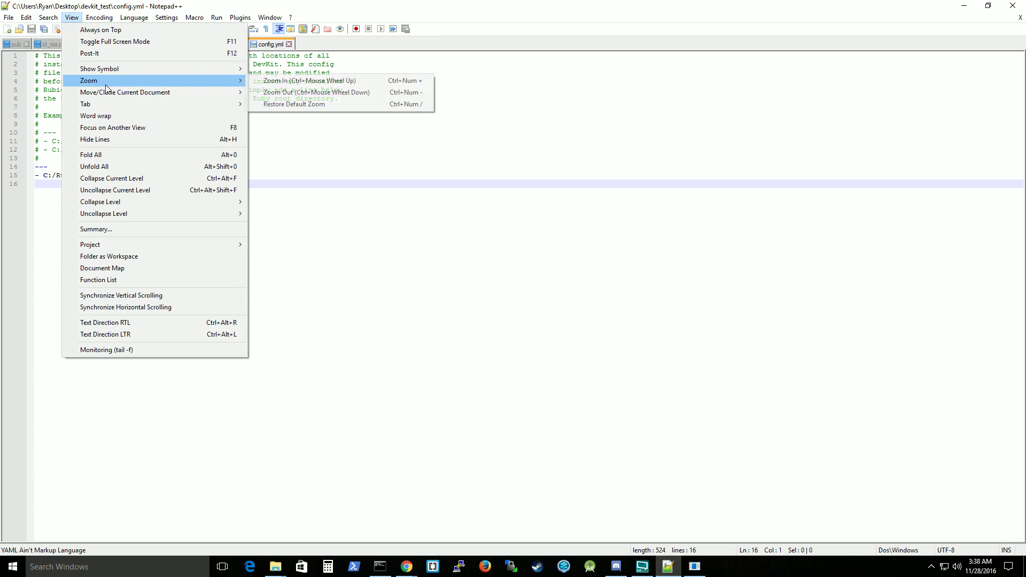
click(324, 81)
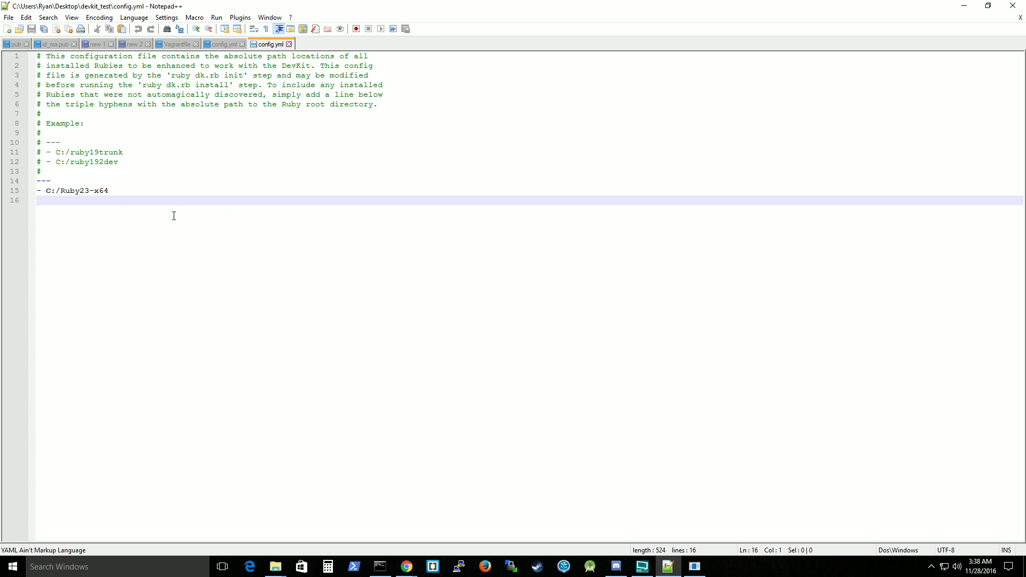
click(71, 17)
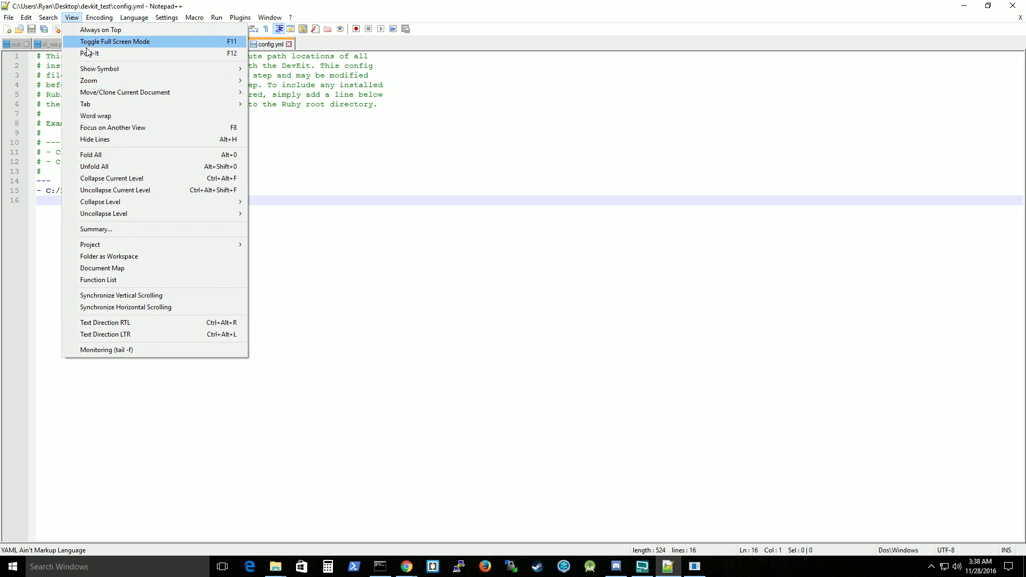
mouse_move(115, 80)
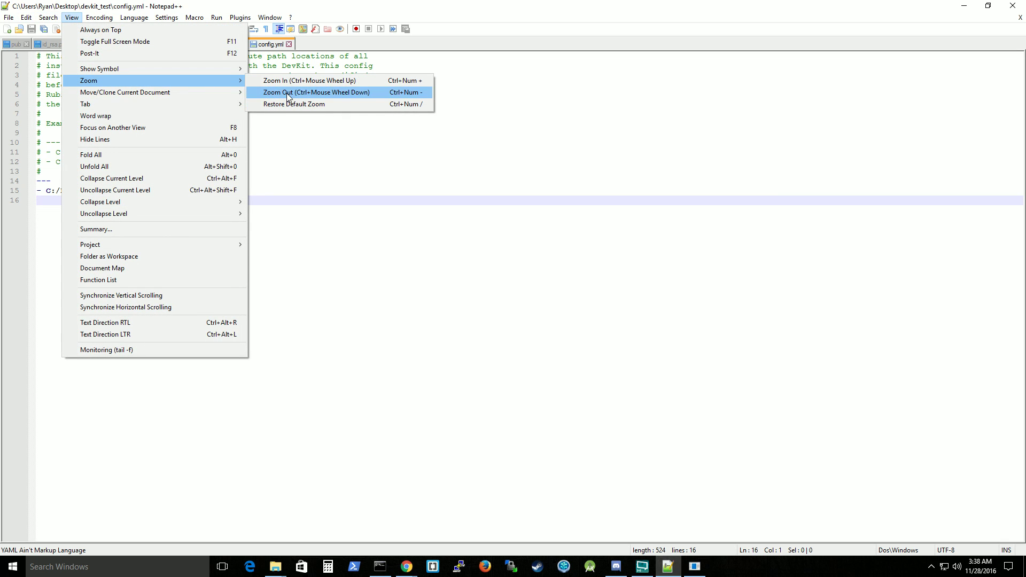
click(286, 81)
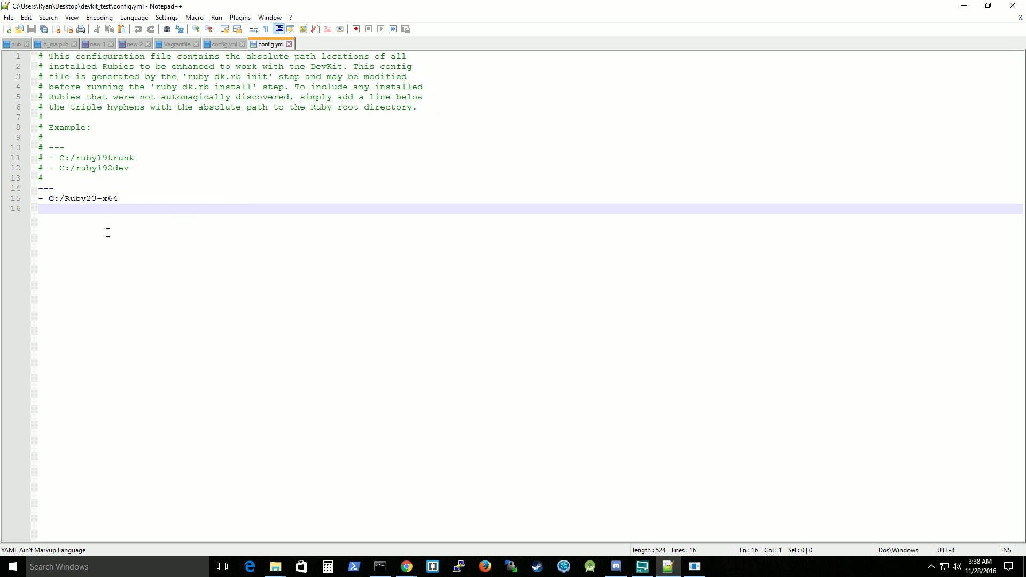
drag(45, 199, 119, 198)
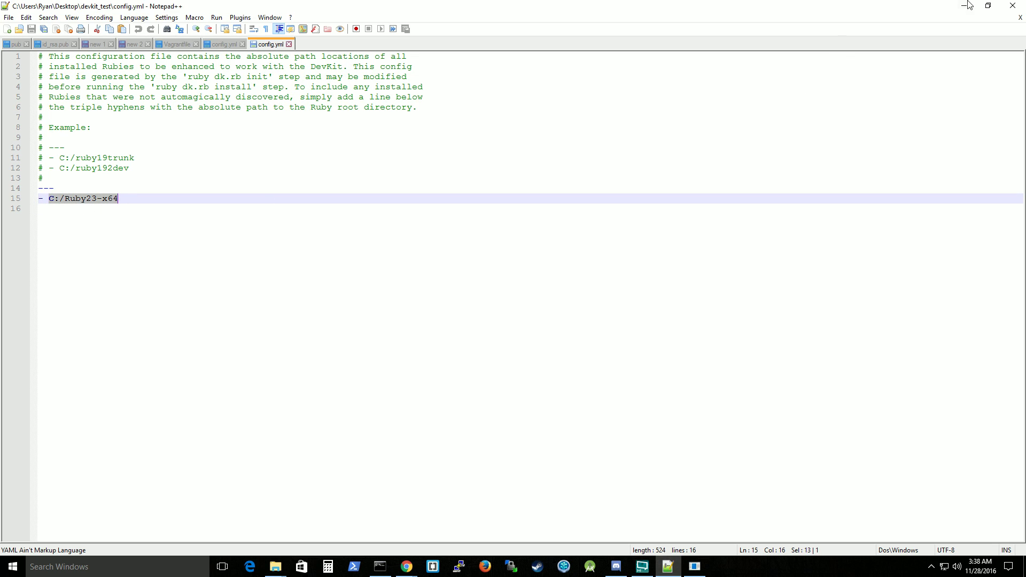
Step: Close Notepad++, declining its update download, and bring the command console back to the front
click(1007, 8)
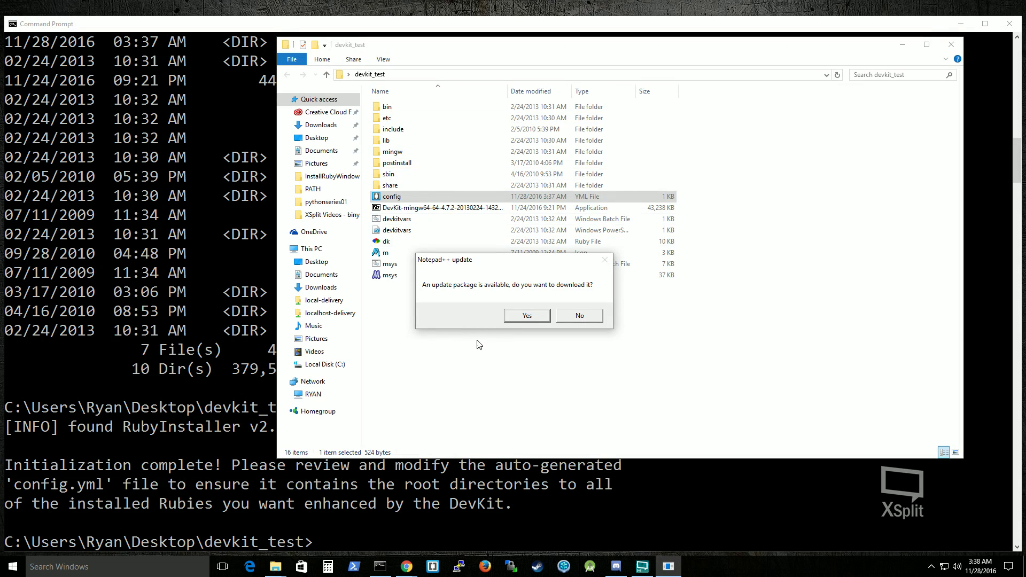
click(576, 314)
click(374, 395)
click(145, 443)
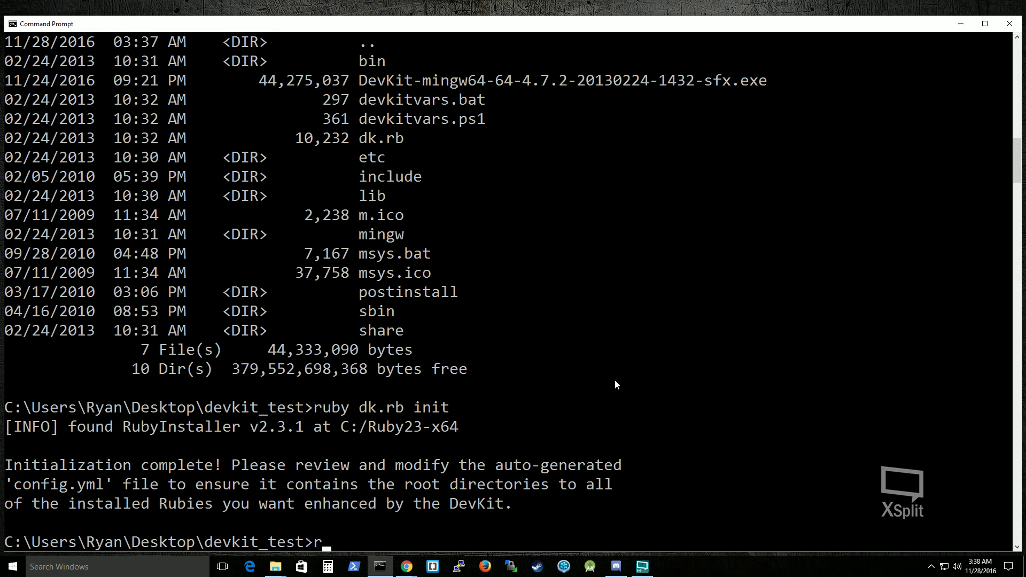
Step: Run ruby dk.rb install, then close the console and the devkit_test folder window
text(uby dk.rb install)
key(Return)
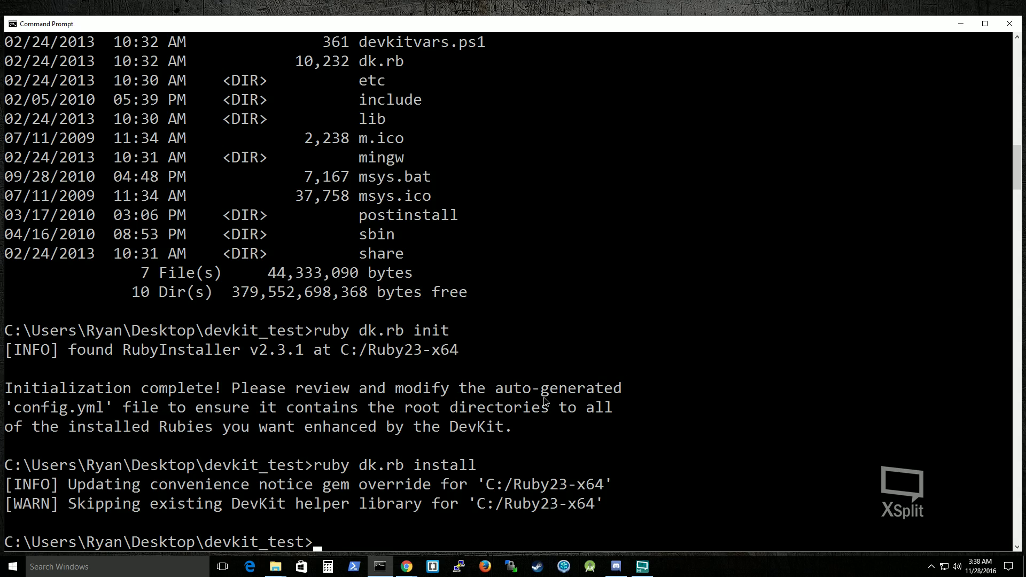
click(1009, 24)
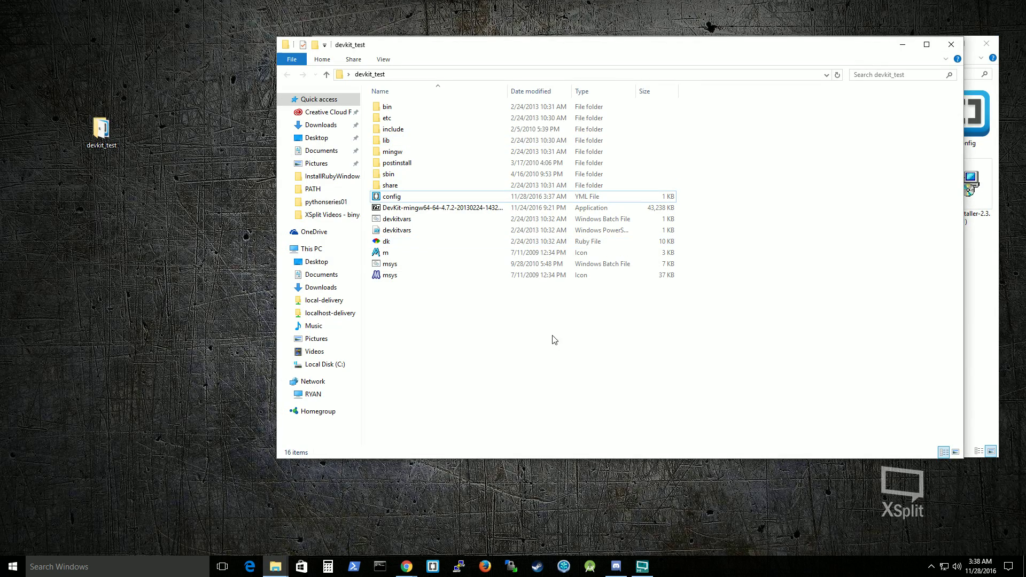
click(951, 45)
Step: Close the Downloads folder window and install the rake gem in a new console
click(986, 43)
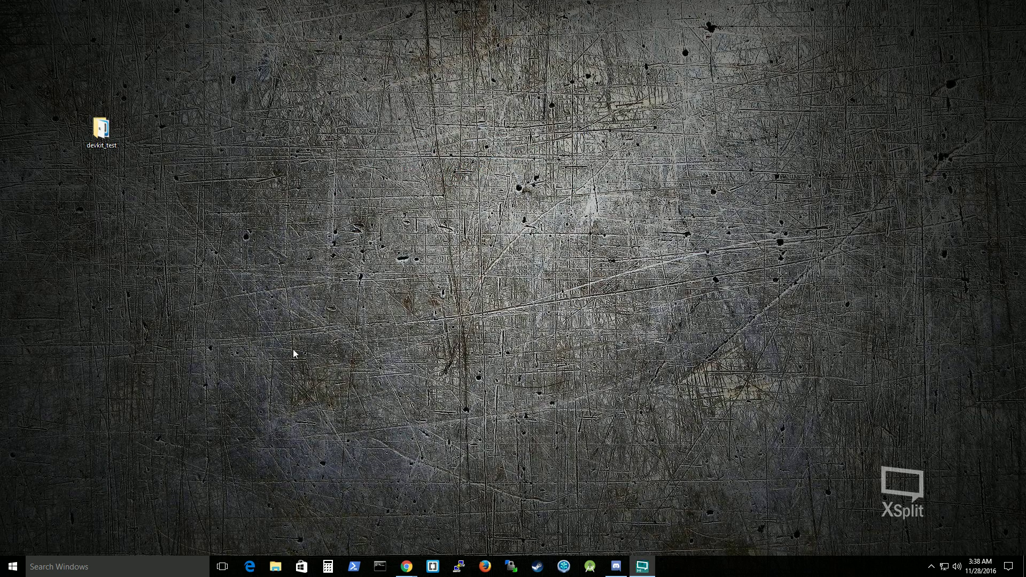
click(379, 566)
text(gem )
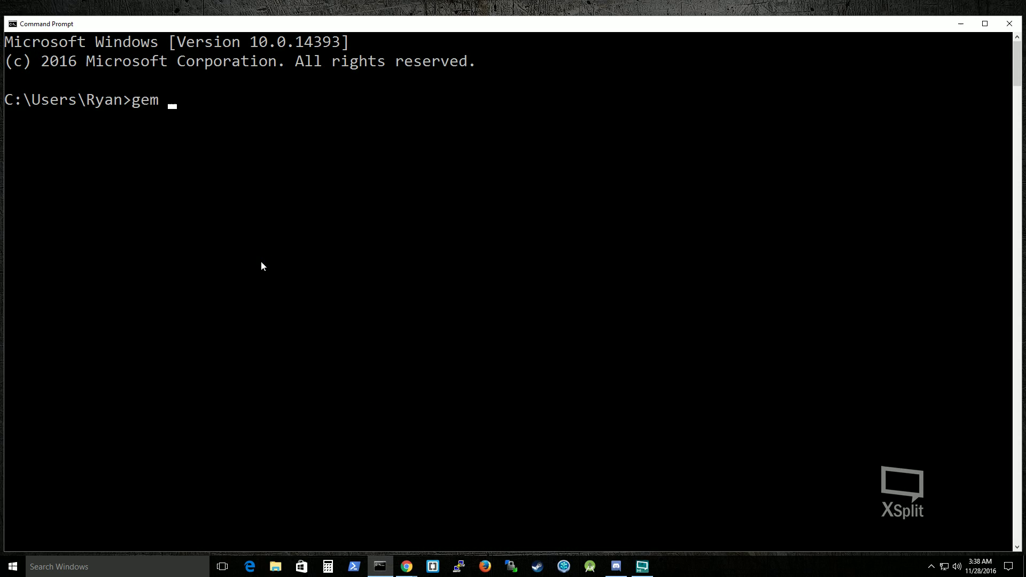
text(install rake)
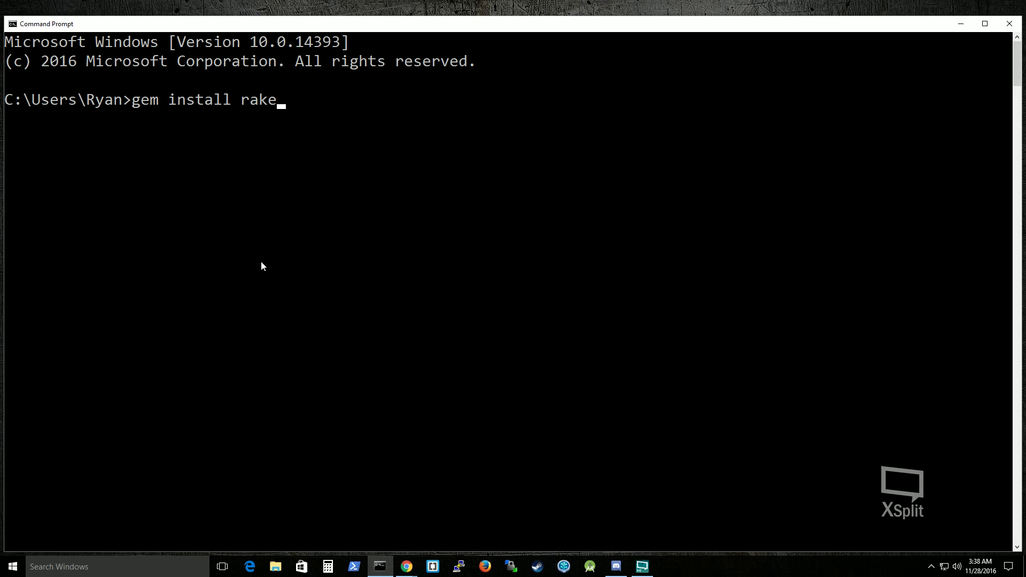
key(Return)
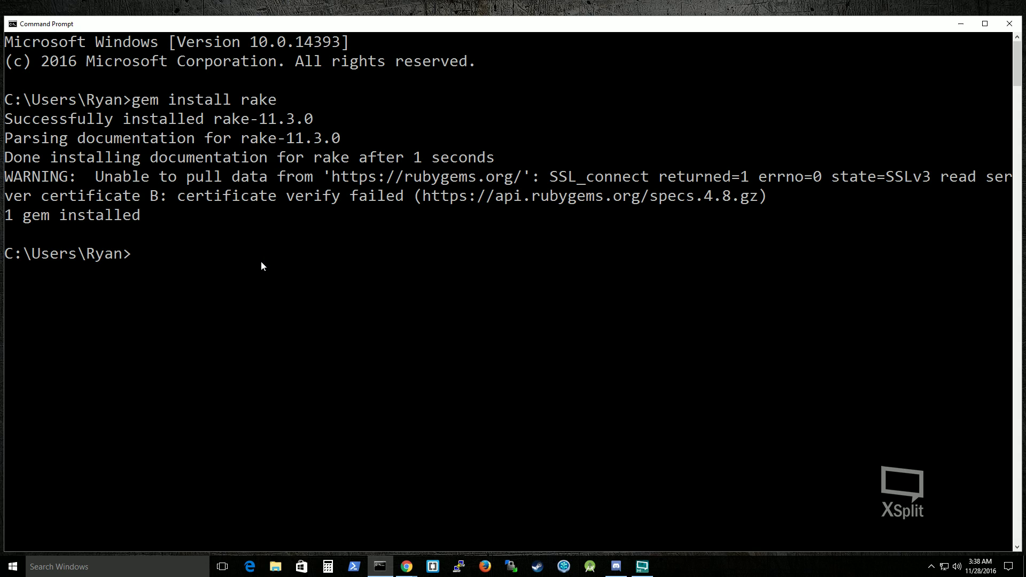
Step: Try ruby source -a, then display Ruby's command-line help with ruby --help and scroll through it
text(ruby source -a)
key(Return)
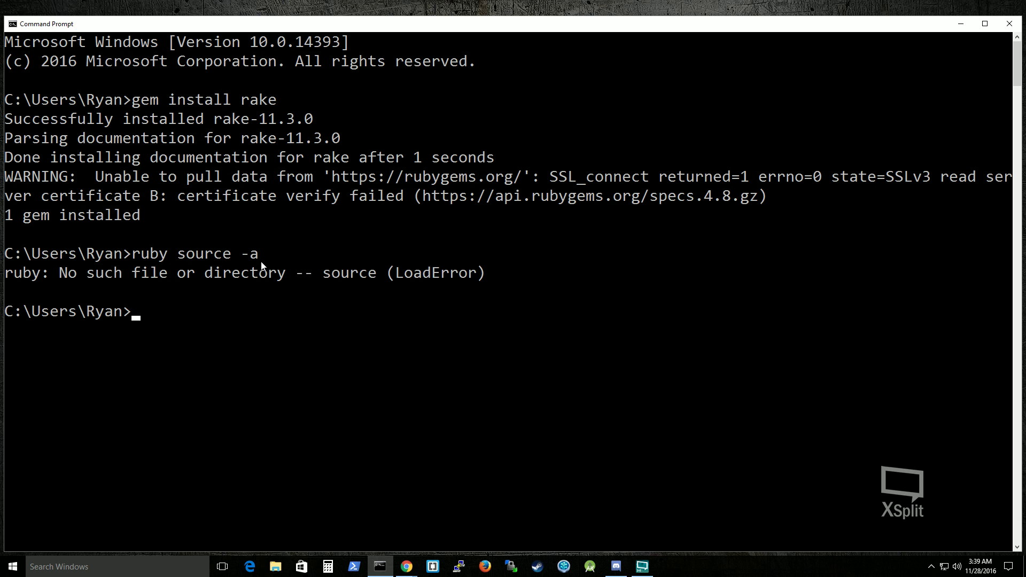
text(ruby --help)
key(Return)
scroll(261, 266, up, 5)
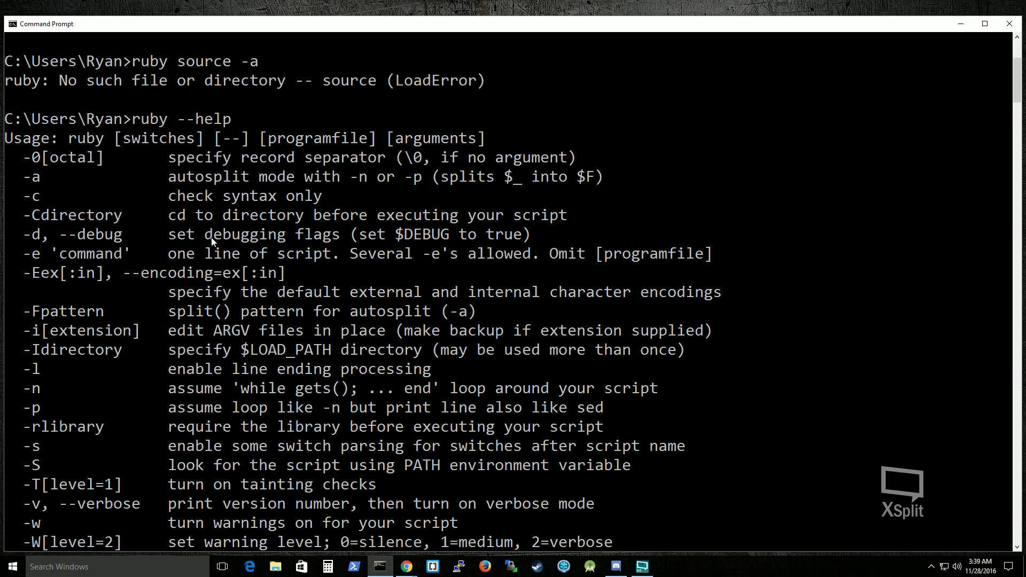
scroll(212, 242, down, 5)
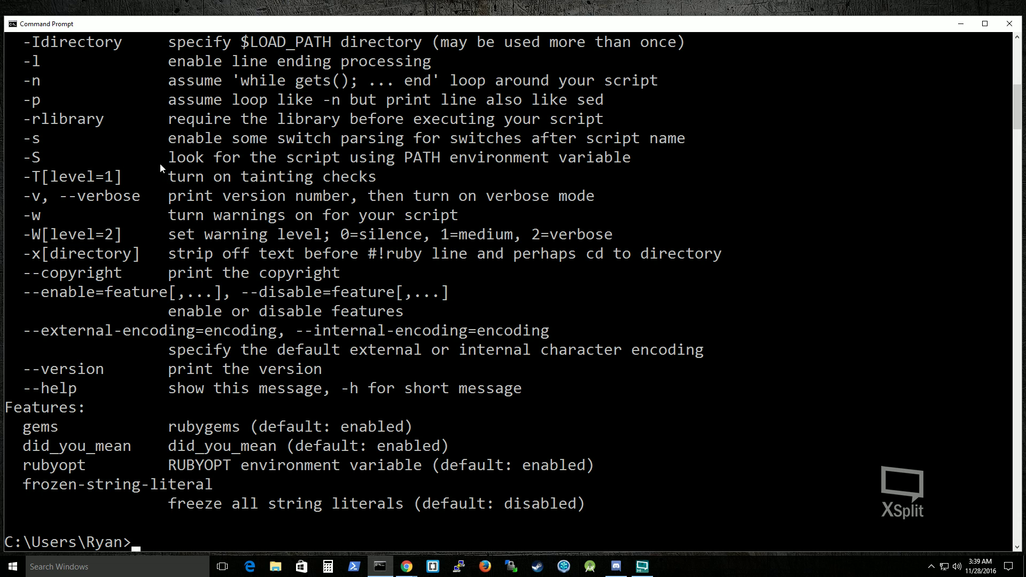
scroll(192, 446, down, 3)
scroll(190, 452, up, 1)
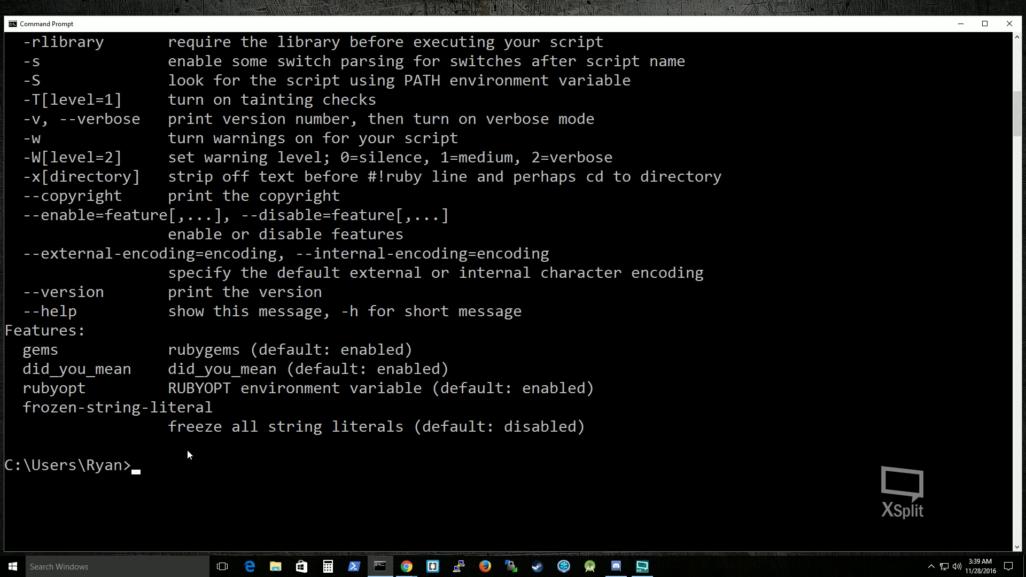